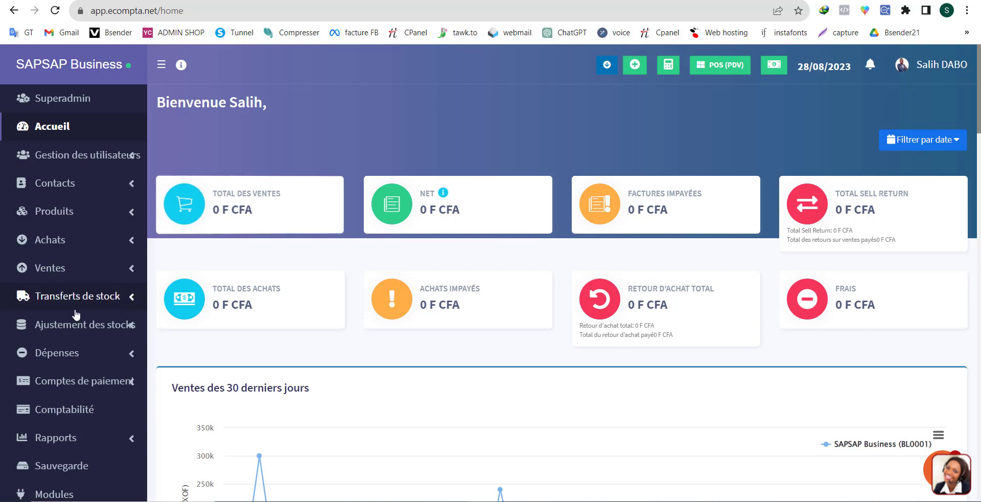
Open the invoice settings page (Paramètres de facture).
scroll(74, 356, down, 2)
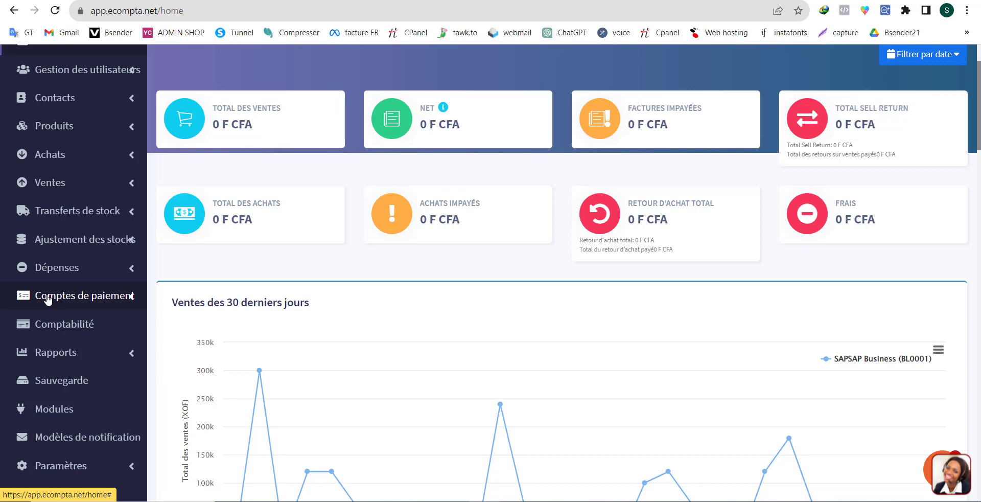
scroll(56, 411, down, 2)
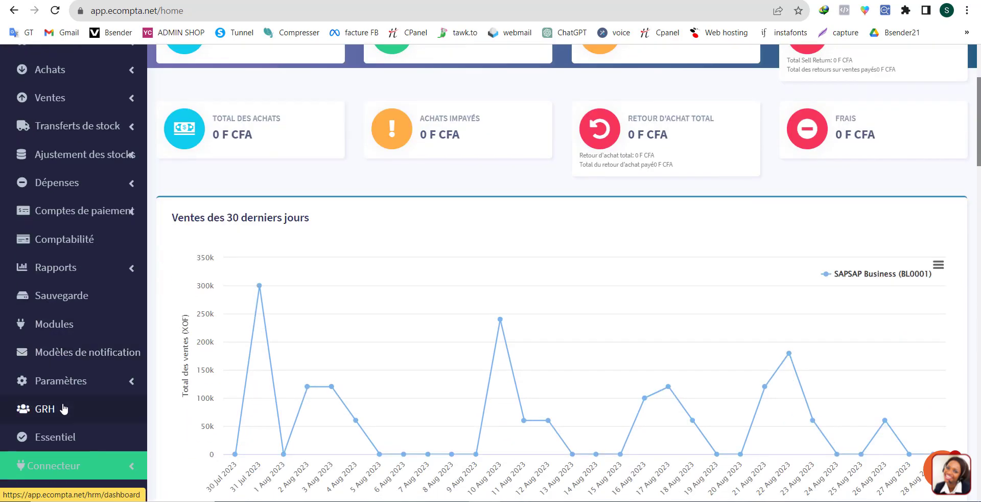
click(86, 381)
scroll(86, 413, down, 3)
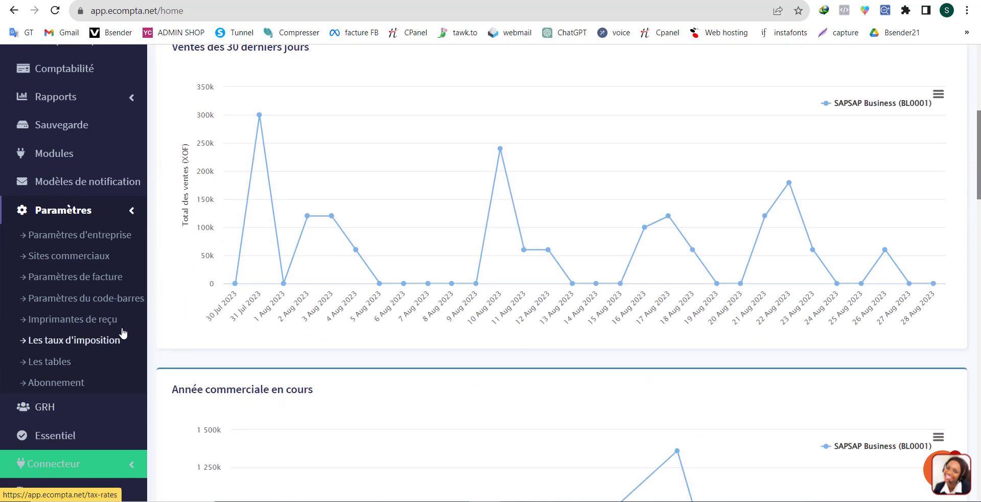
click(80, 281)
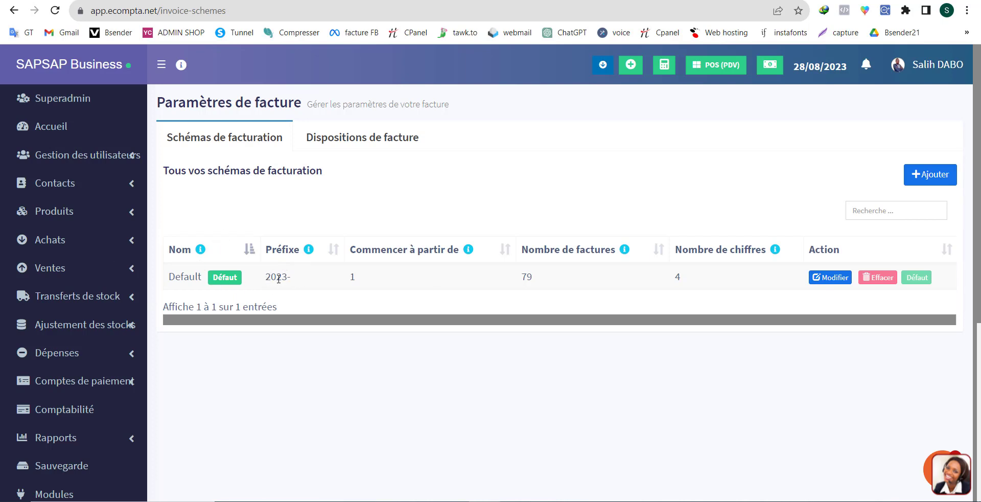
Try the XXXX number format in the Default invoice scheme and close the scheme without saving.
click(831, 279)
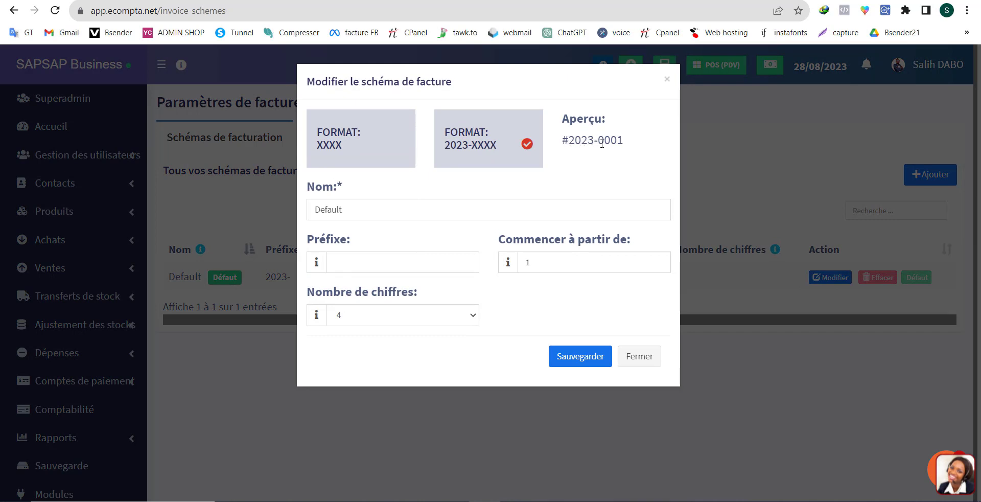
click(349, 148)
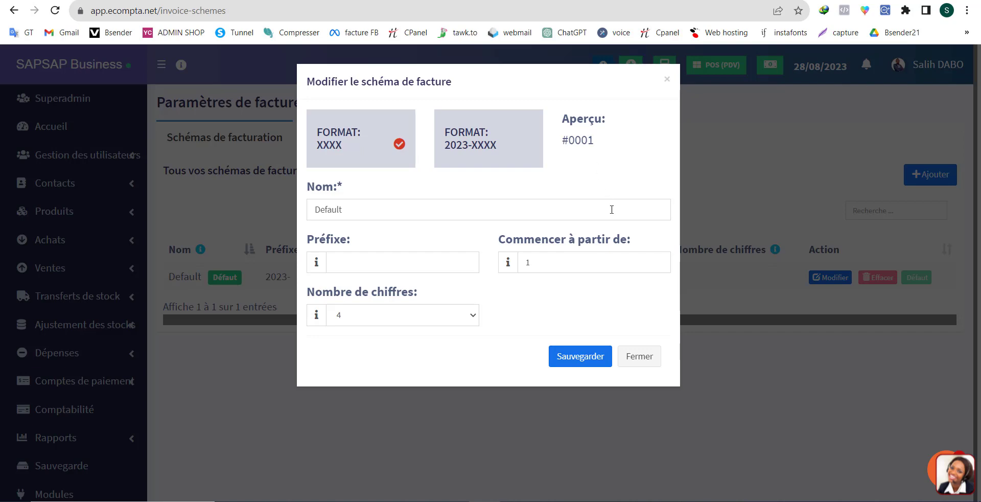
click(646, 356)
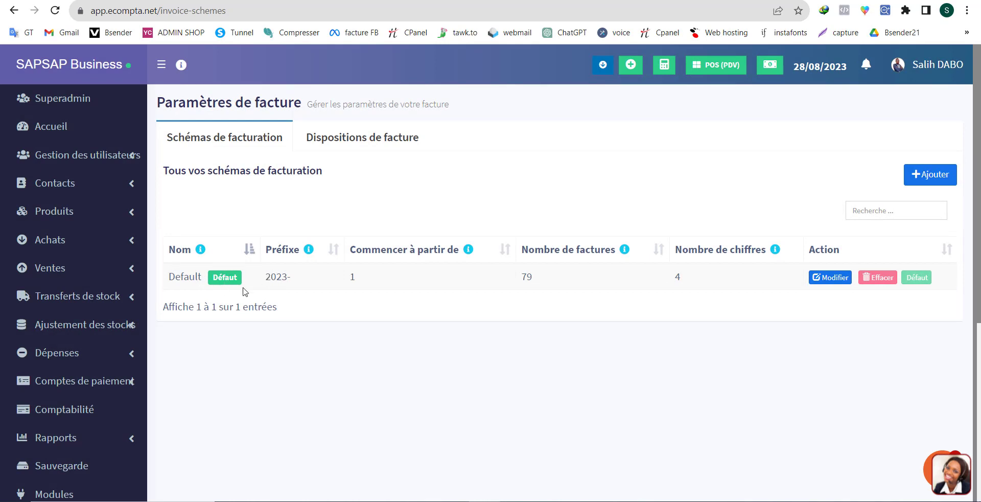
Open the Default invoice layout for editing and view the designs available under Conception.
click(353, 141)
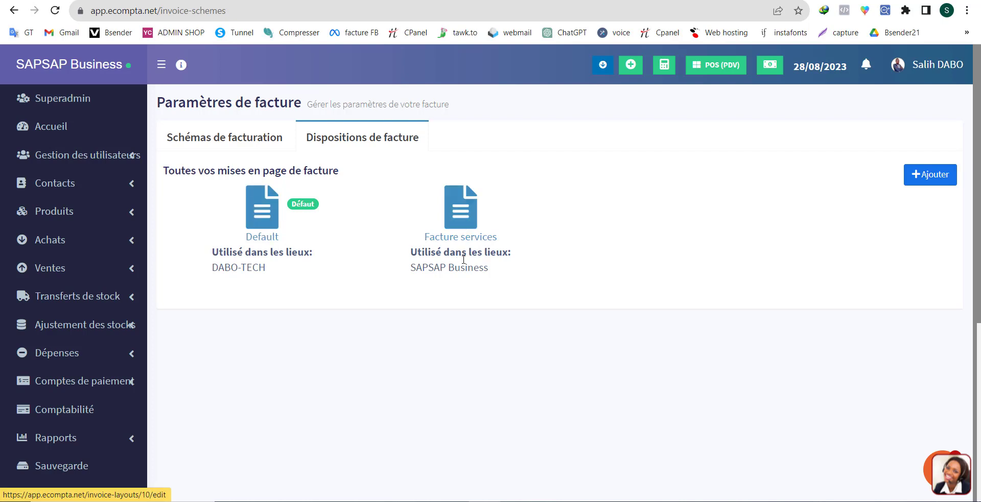
click(263, 219)
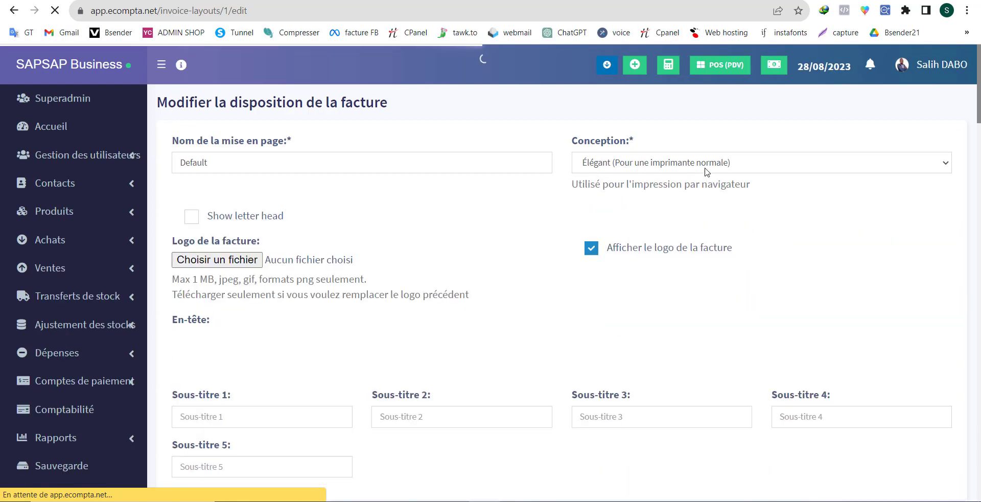
click(706, 167)
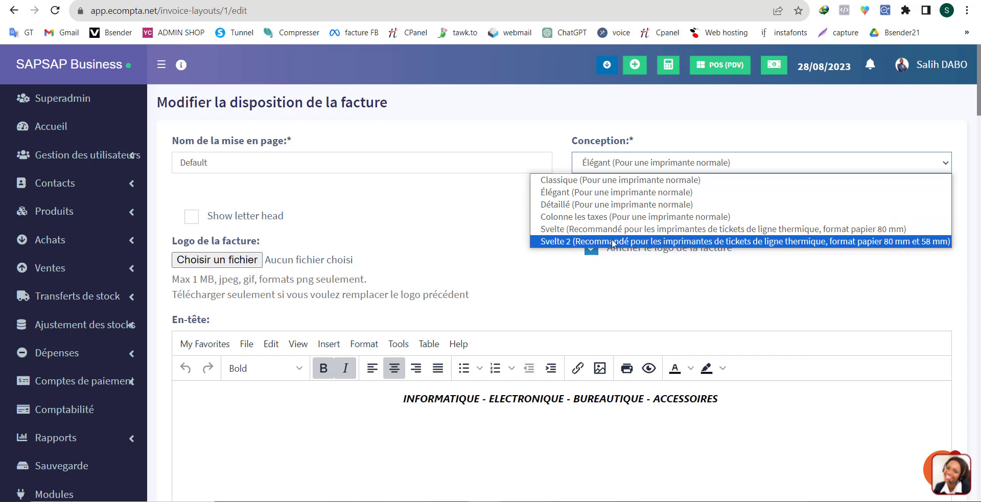
click(427, 218)
Try the Show letter head option on the Default layout and turn it off again.
scroll(581, 277, down, 3)
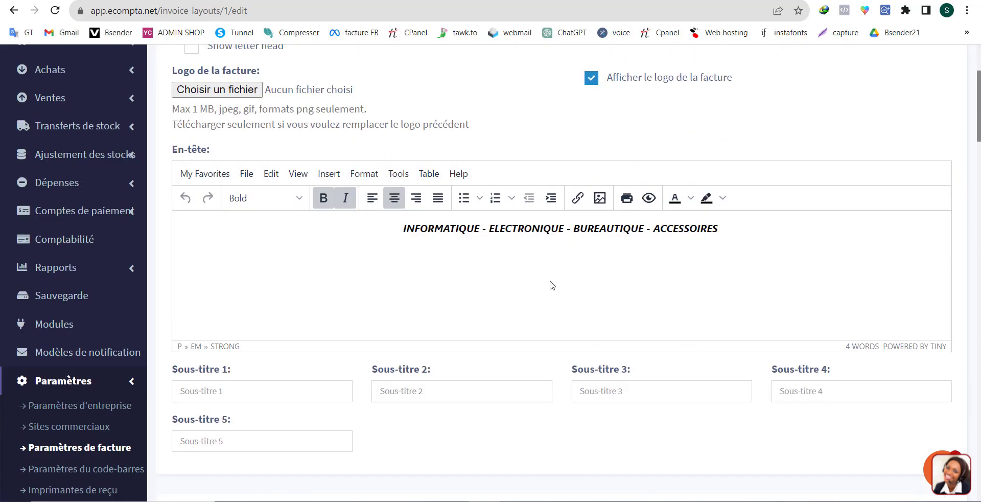
scroll(351, 223, up, 2)
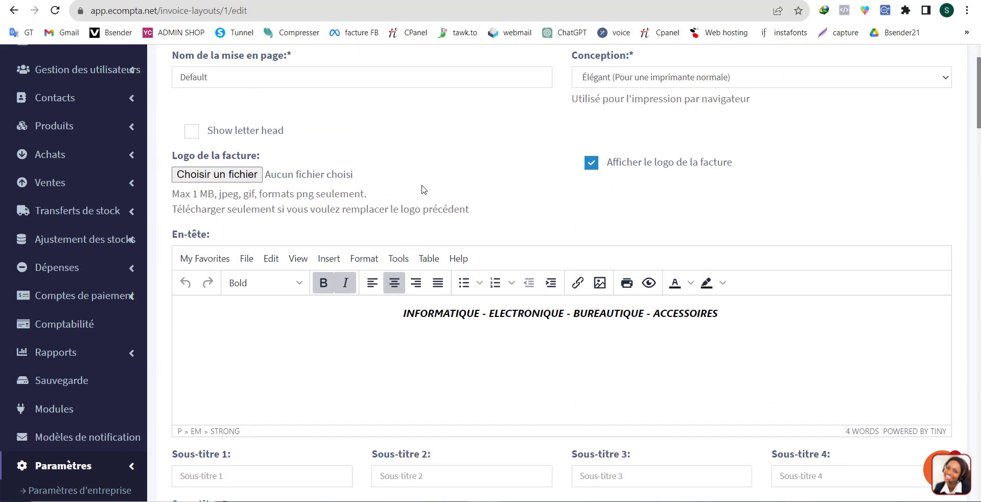
scroll(542, 228, up, 2)
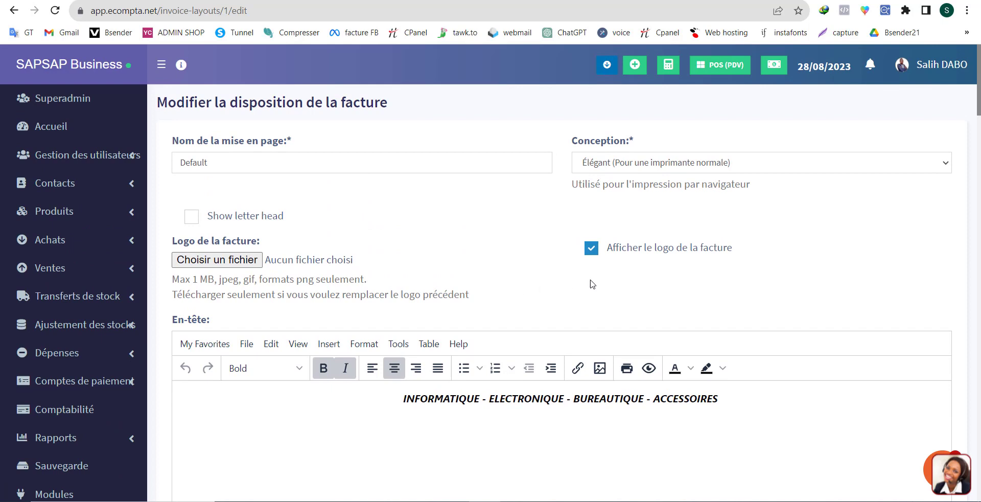
click(193, 218)
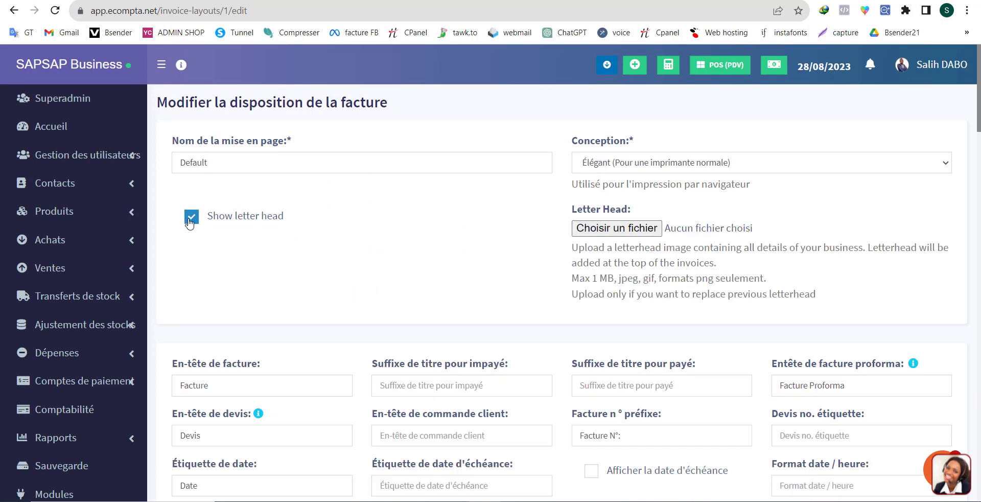
click(190, 222)
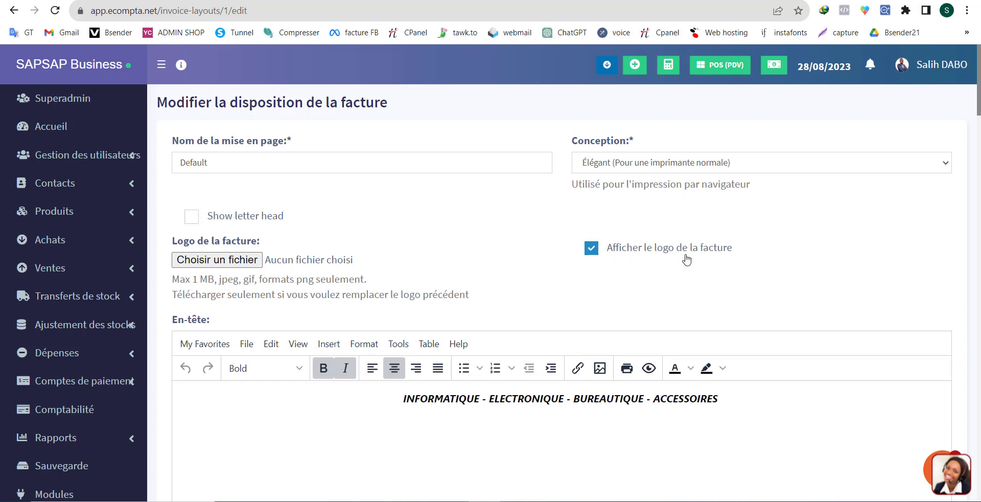
Examine the layout's header text, subtitles, invoice labels, product details and footer text.
scroll(652, 259, down, 2)
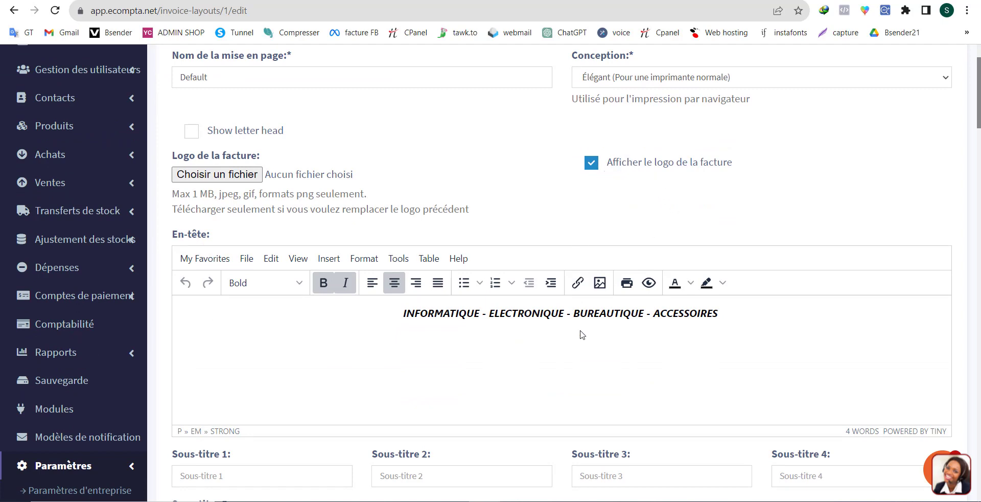
scroll(476, 330, down, 2)
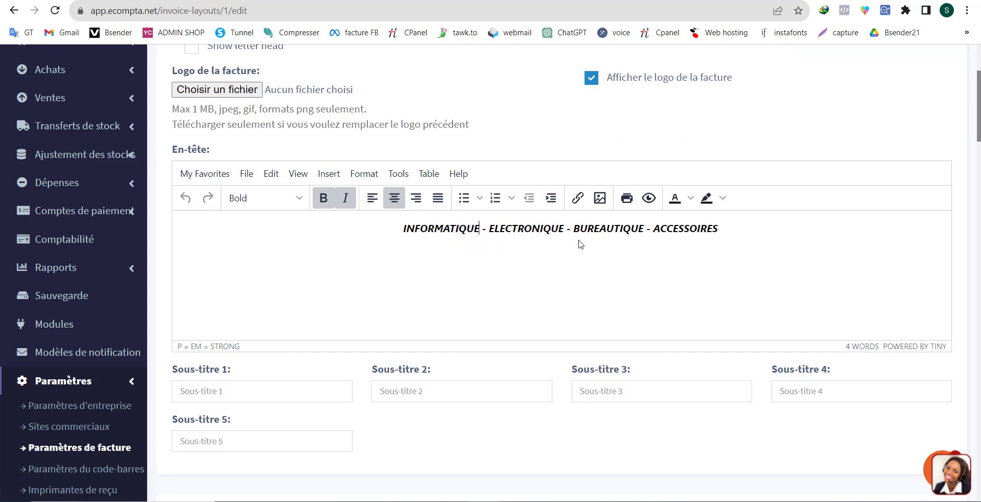
scroll(554, 266, down, 1)
scroll(391, 269, down, 15)
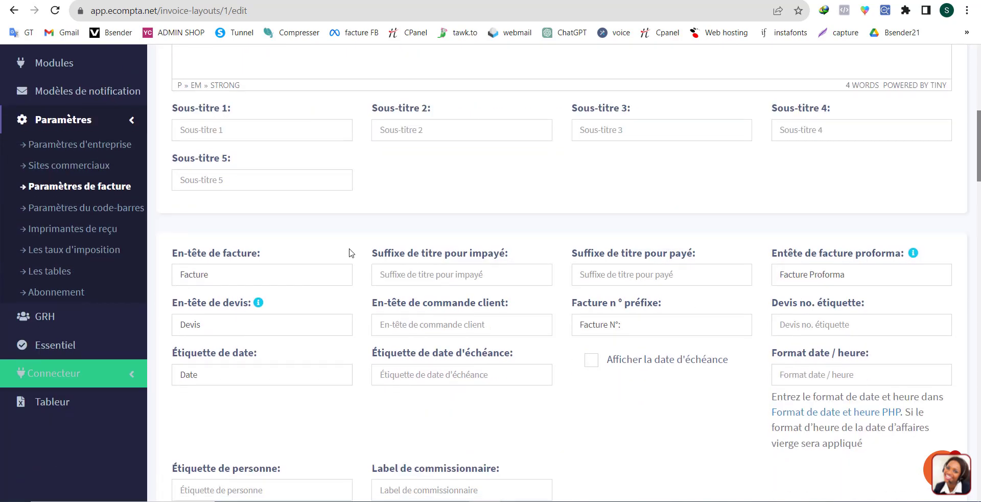
scroll(420, 324, down, 15)
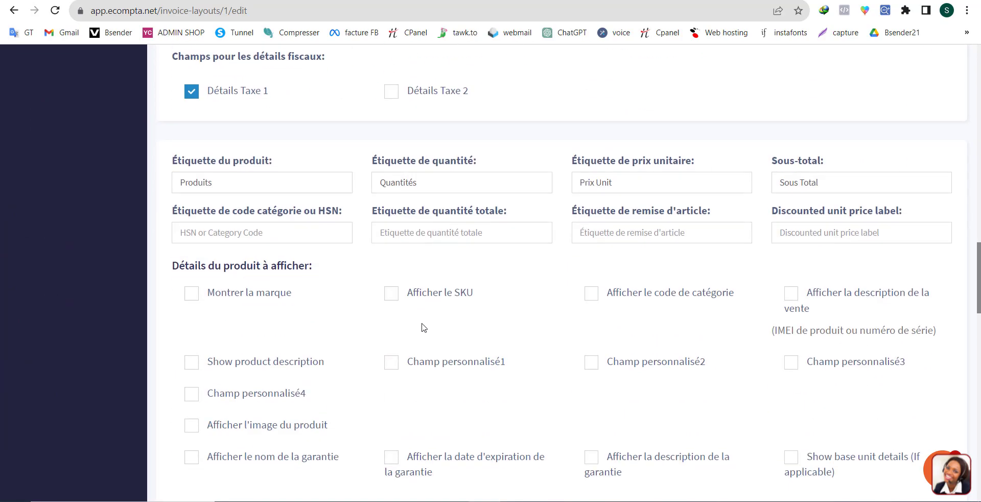
scroll(424, 330, down, 8)
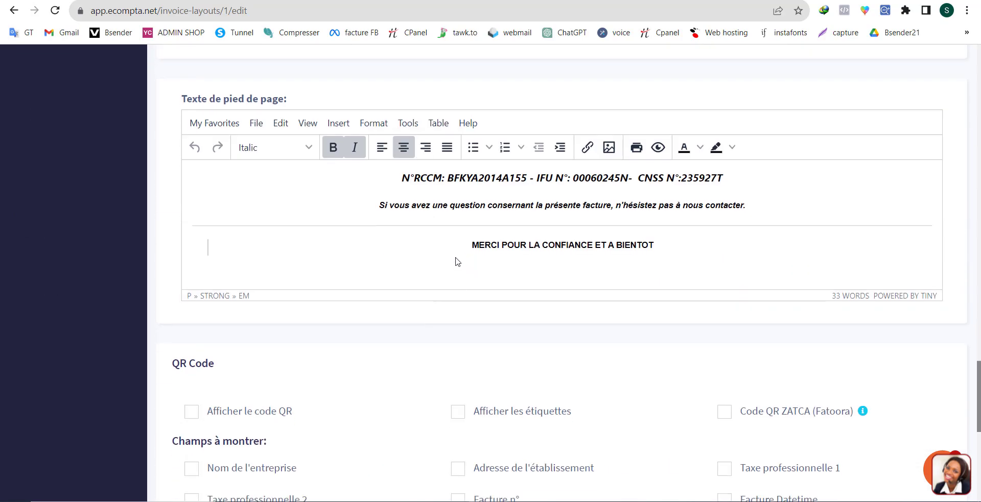
scroll(452, 278, up, 9)
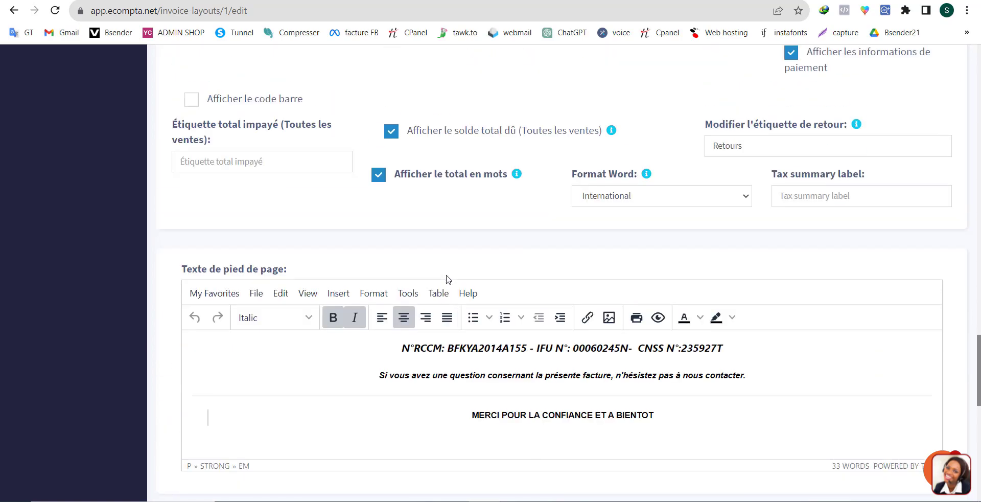
scroll(448, 279, up, 20)
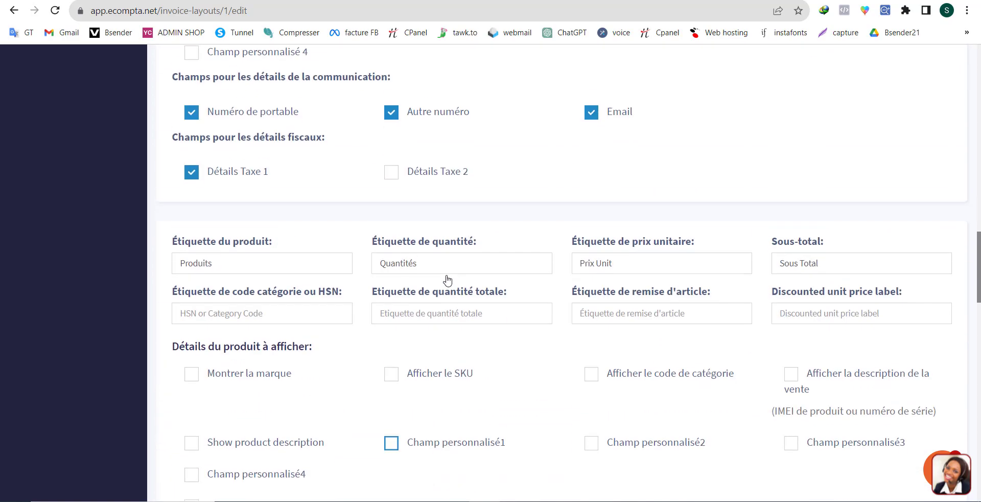
scroll(552, 294, up, 5)
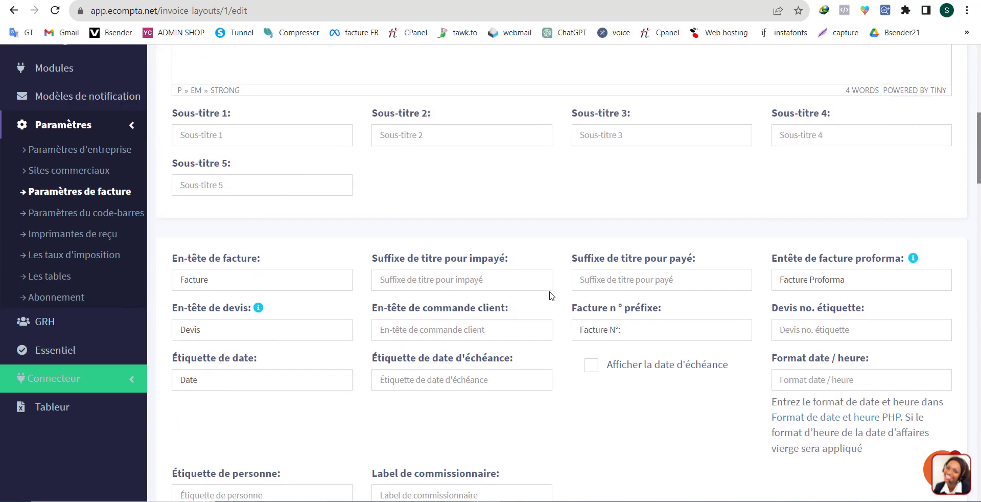
scroll(487, 290, up, 5)
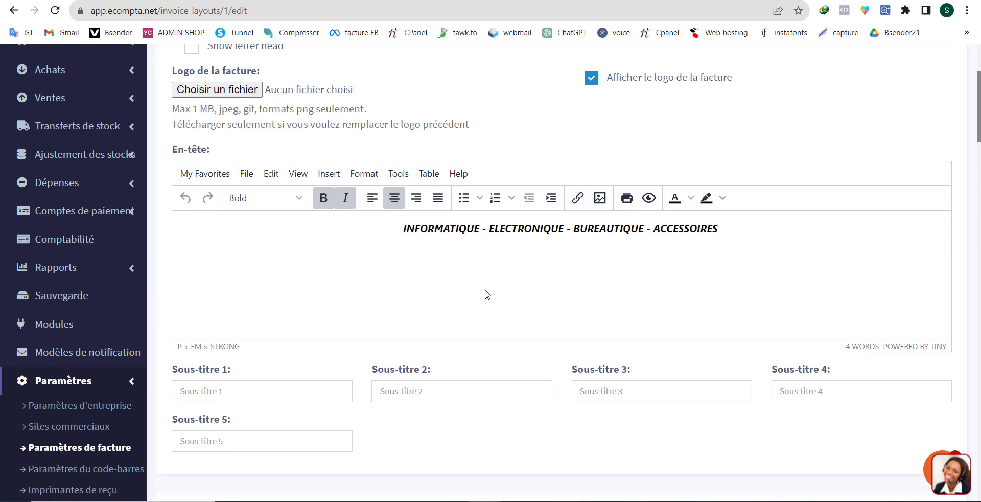
Inspect the date label (Étiquette de date) among the invoice labels without changing it.
scroll(487, 294, down, 8)
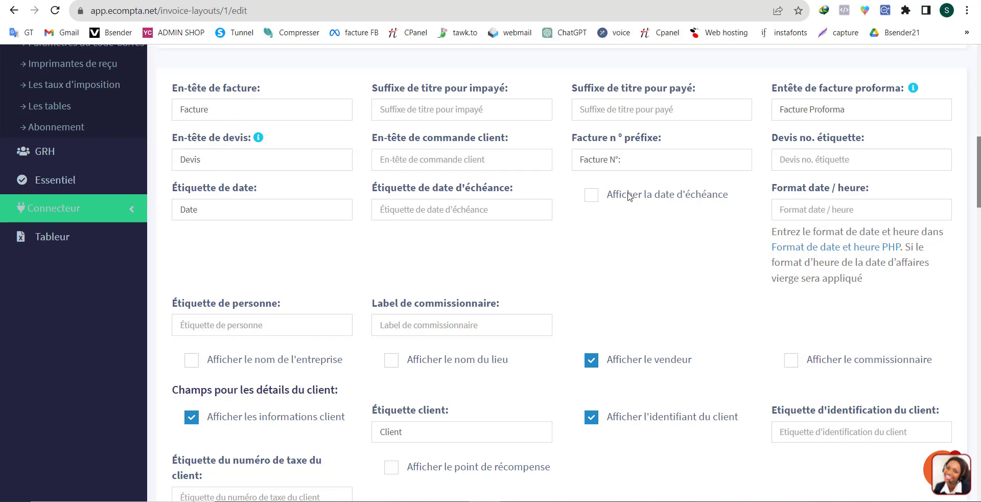
double_click(205, 212)
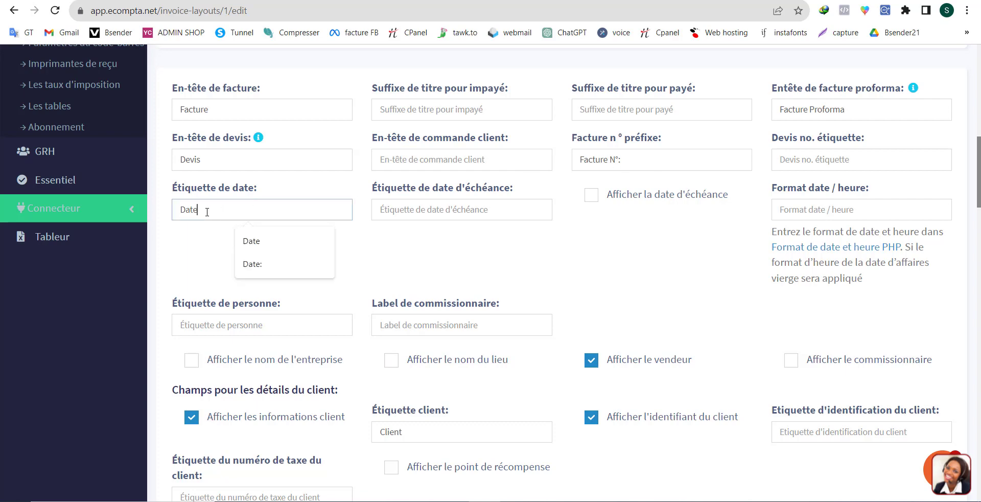
click(205, 212)
click(523, 267)
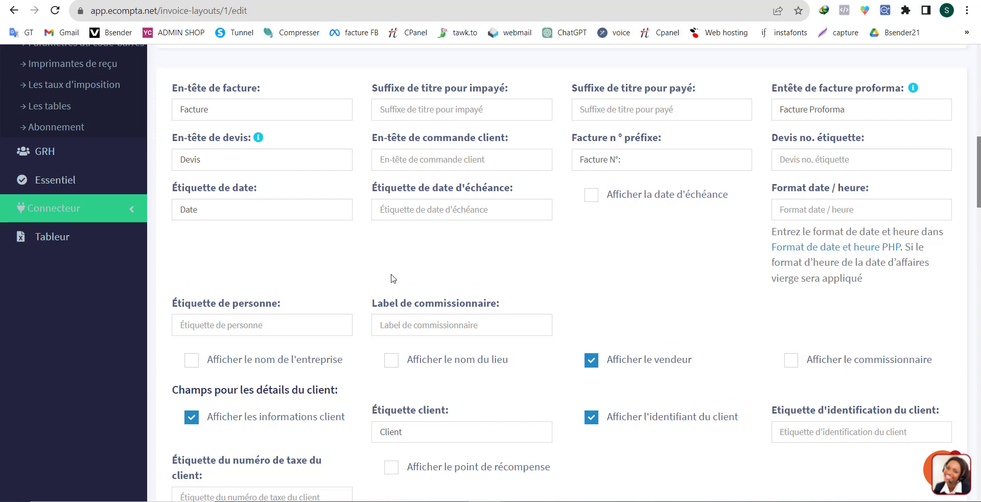
click(235, 208)
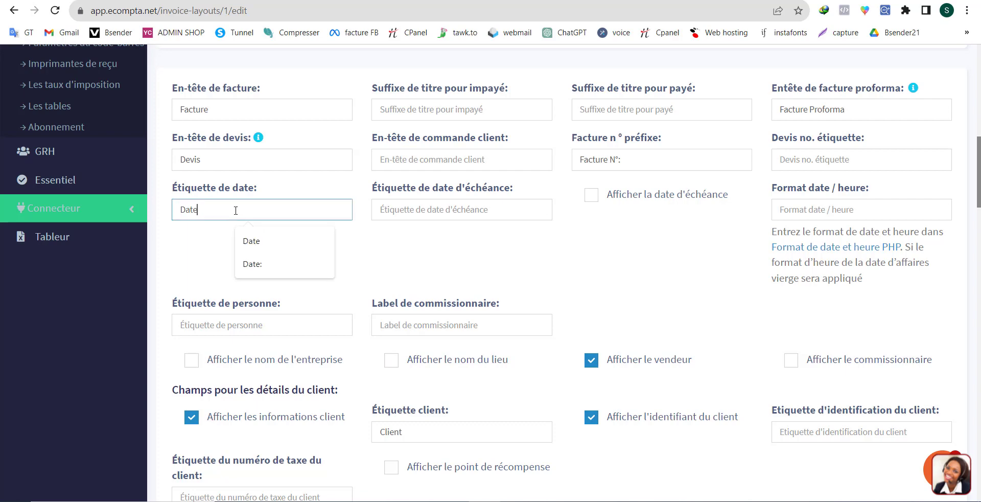
double_click(235, 208)
click(442, 250)
Review the layout's display options for seller, customer, location address, communication and tax details.
scroll(445, 255, down, 1)
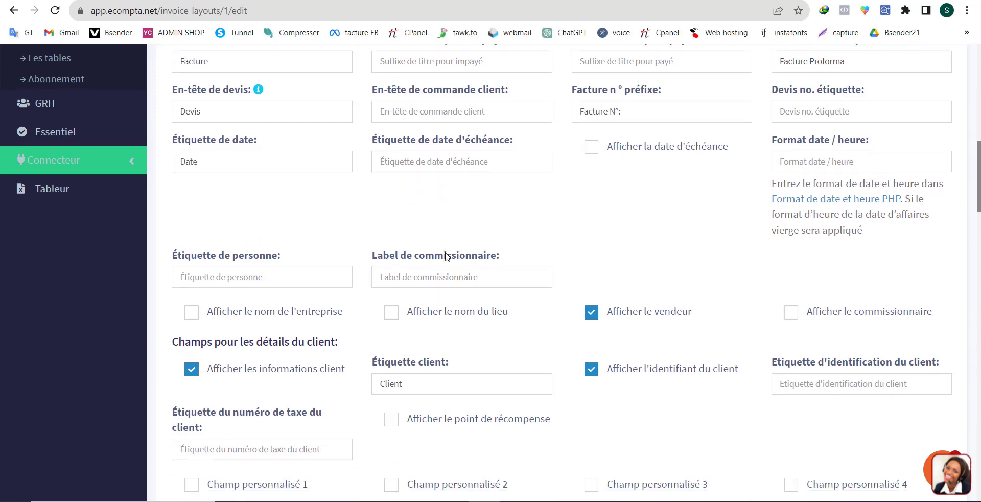
scroll(445, 255, down, 2)
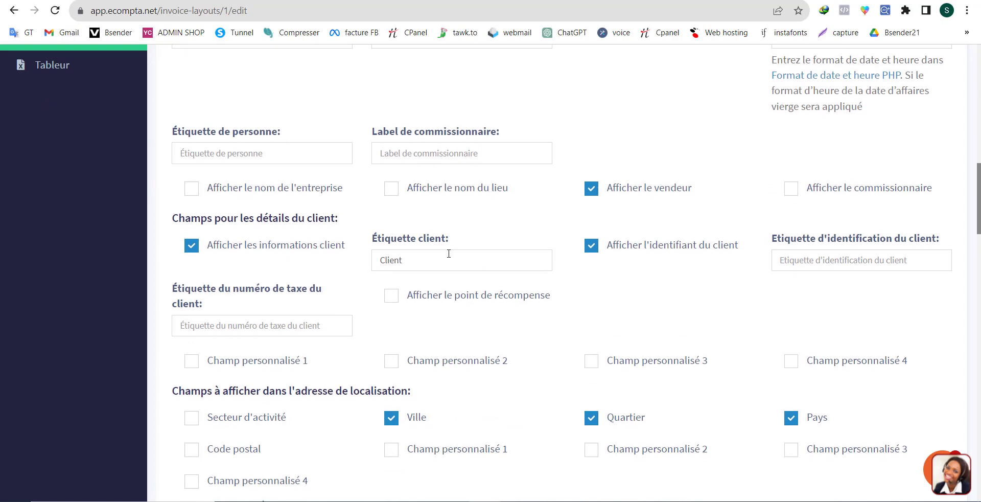
scroll(448, 254, down, 2)
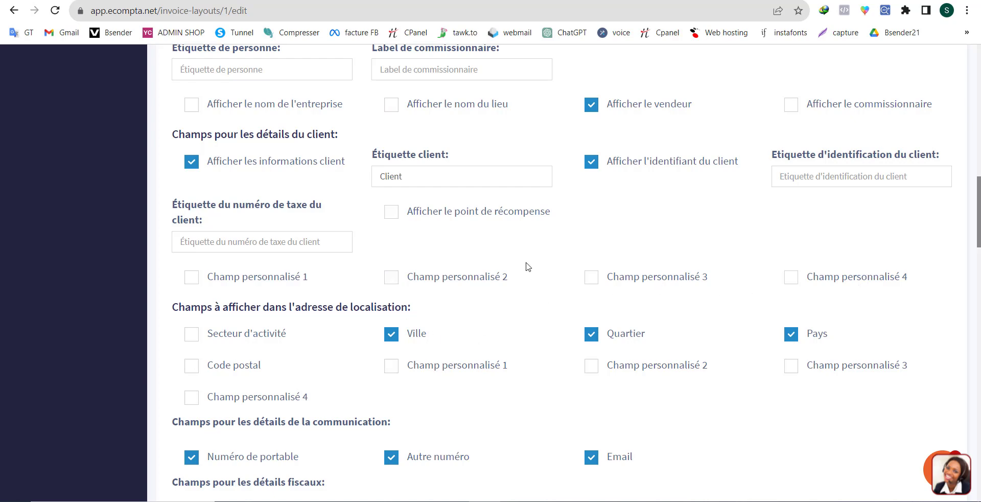
scroll(465, 293, down, 2)
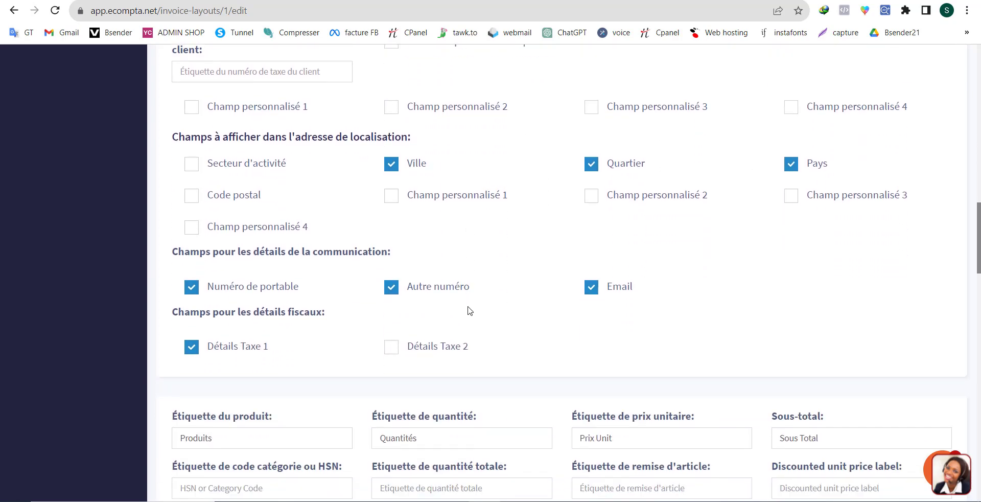
scroll(467, 317, up, 5)
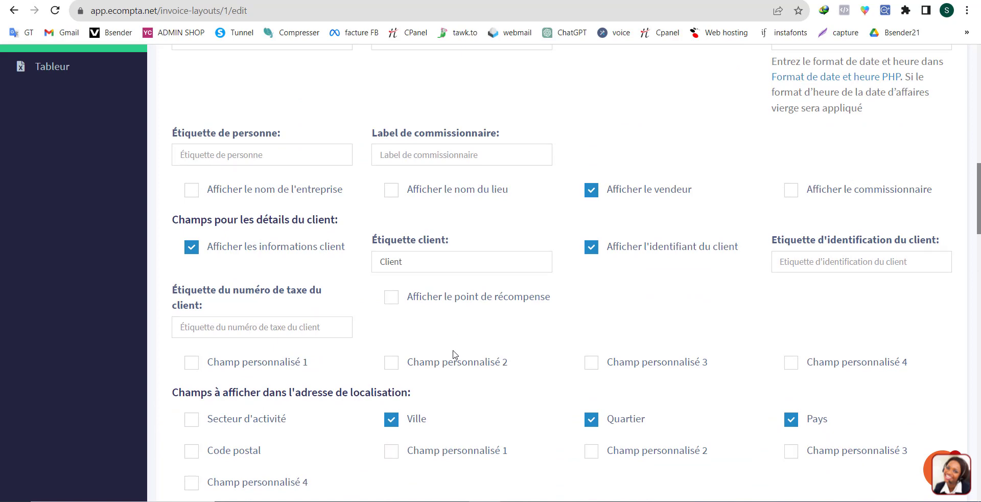
scroll(458, 350, up, 5)
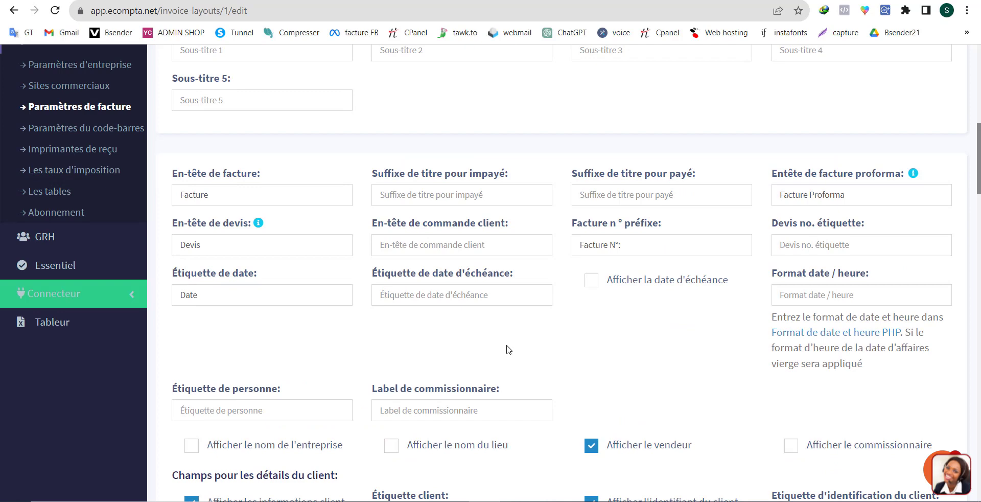
scroll(505, 348, up, 10)
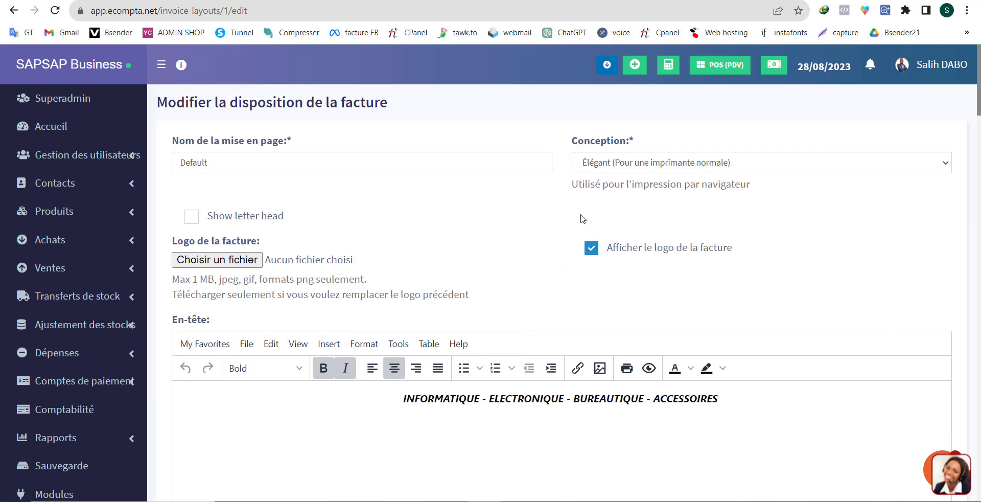
Review the available design (Conception) options for the Default invoice layout without changing the selection.
click(611, 164)
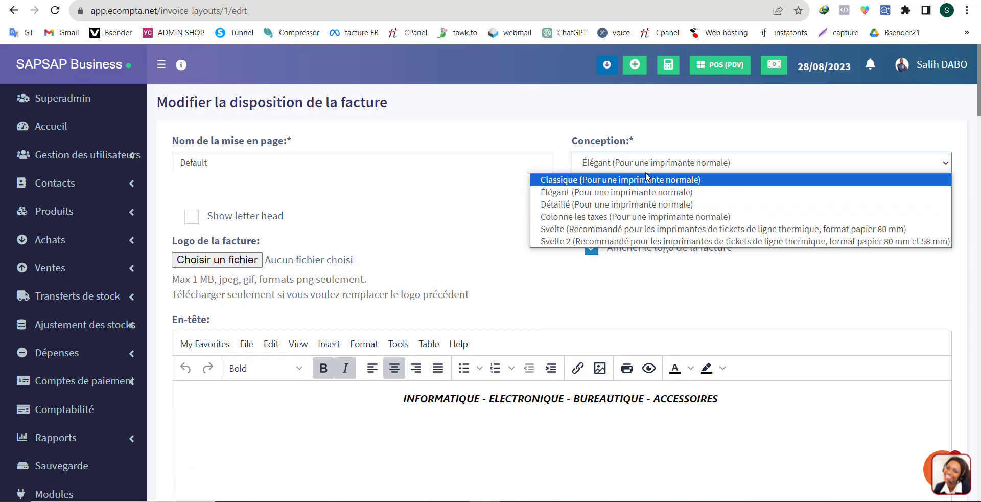
click(404, 117)
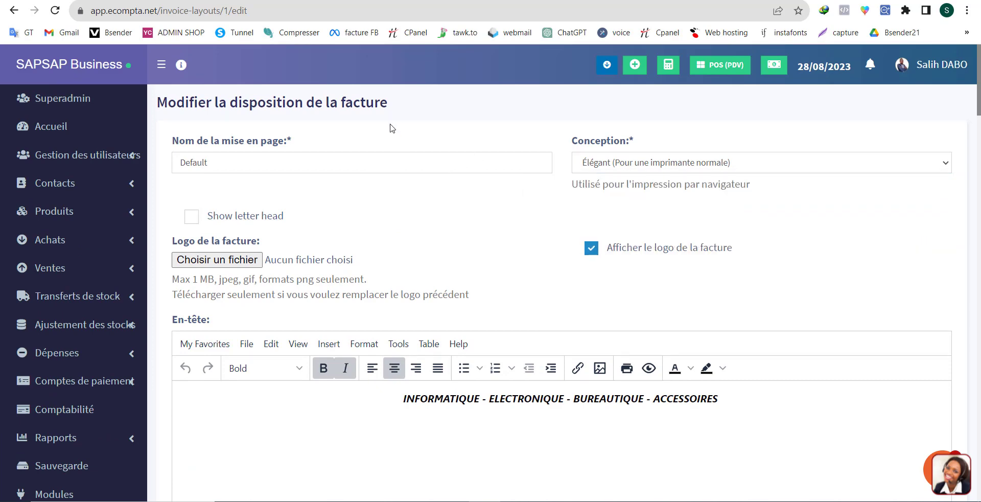
Return to the invoice settings and open the Facture services layout for editing.
click(15, 13)
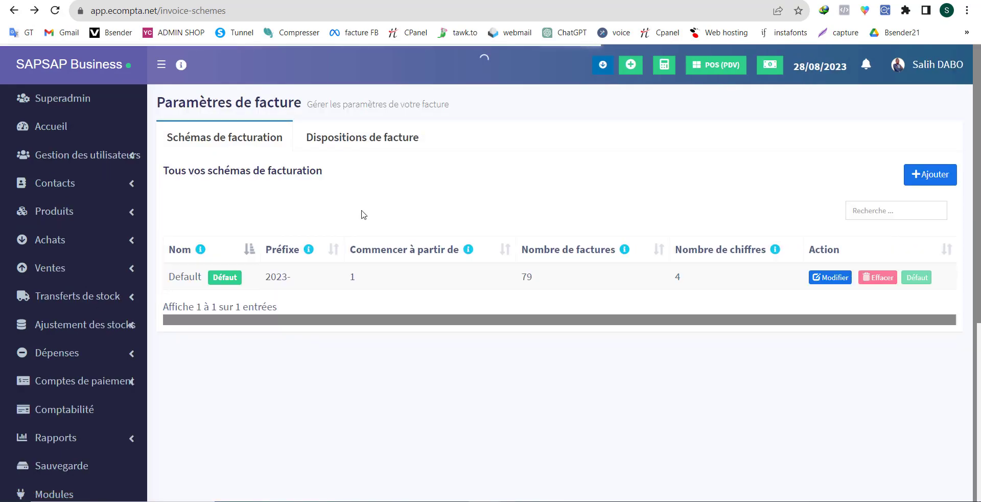
click(376, 138)
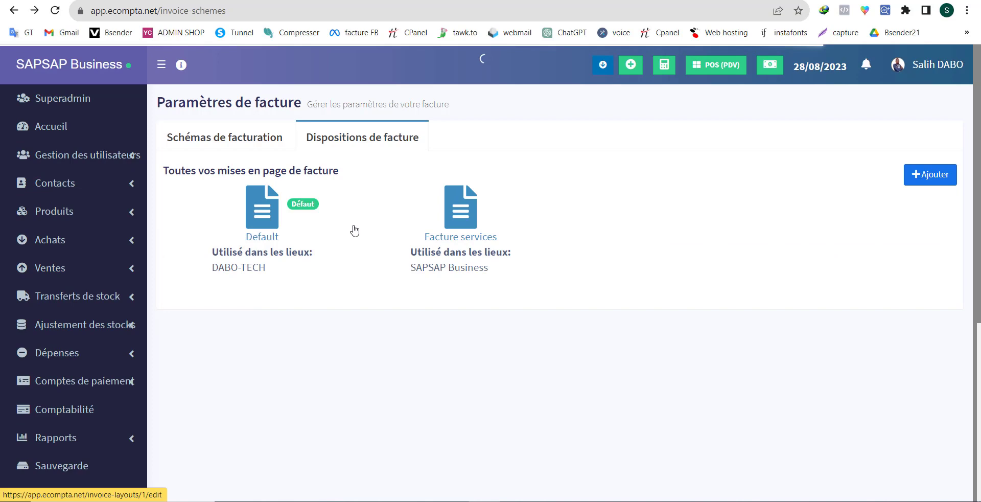
click(449, 240)
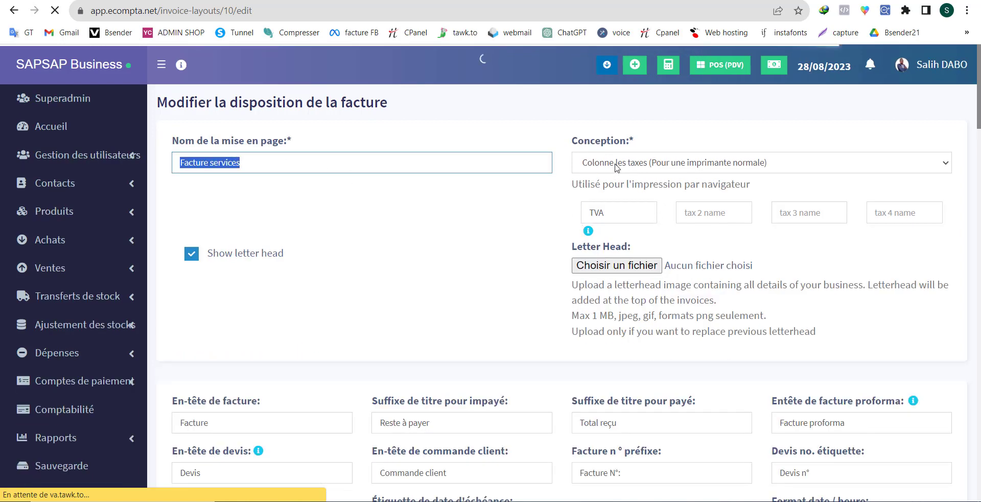
Inspect the tax name fields offered by the Facture services layout's tax-column design.
click(618, 207)
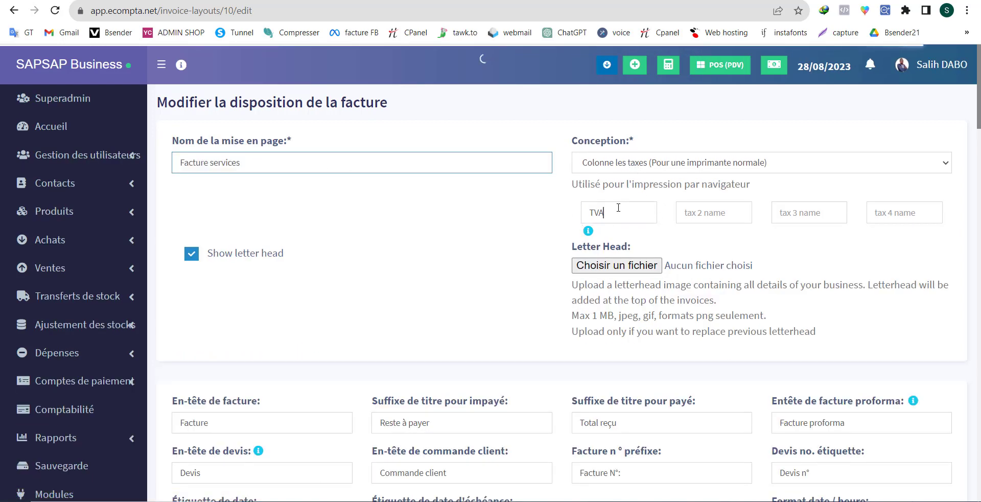
click(712, 212)
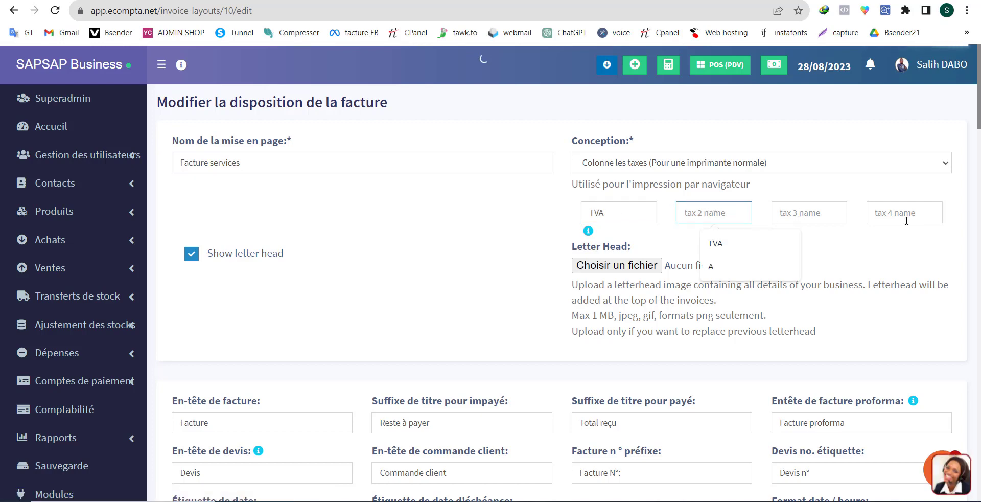
click(888, 236)
Examine the Facture services layout's invoice labels, client fields, product details, totals and footer text.
scroll(475, 284, down, 2)
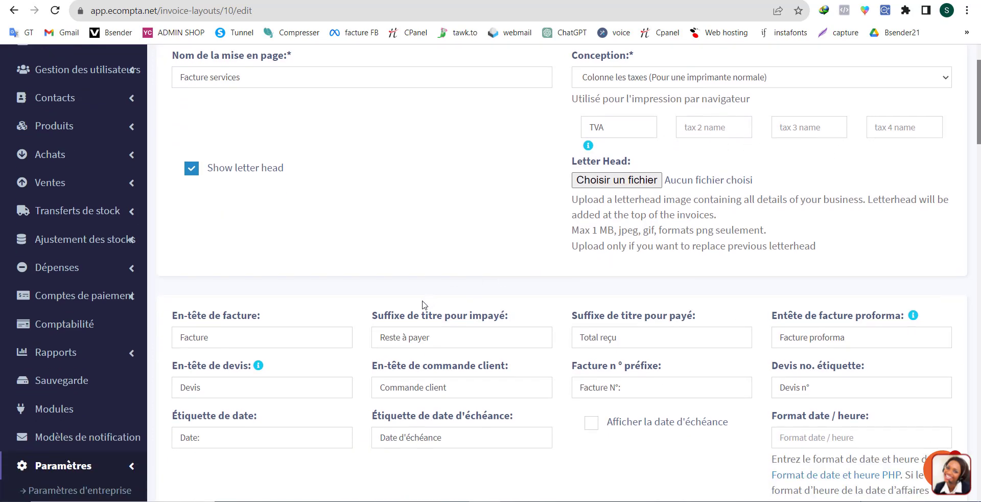
scroll(422, 304, down, 5)
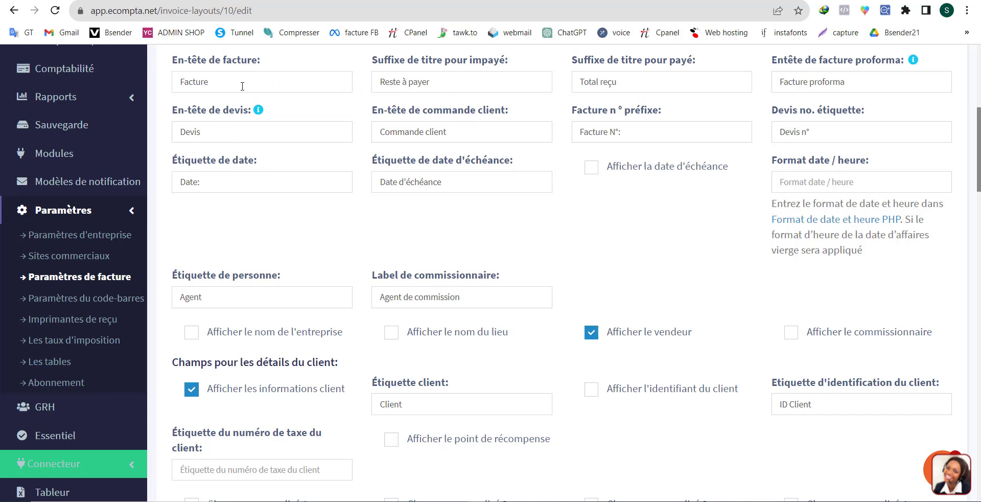
scroll(296, 245, down, 5)
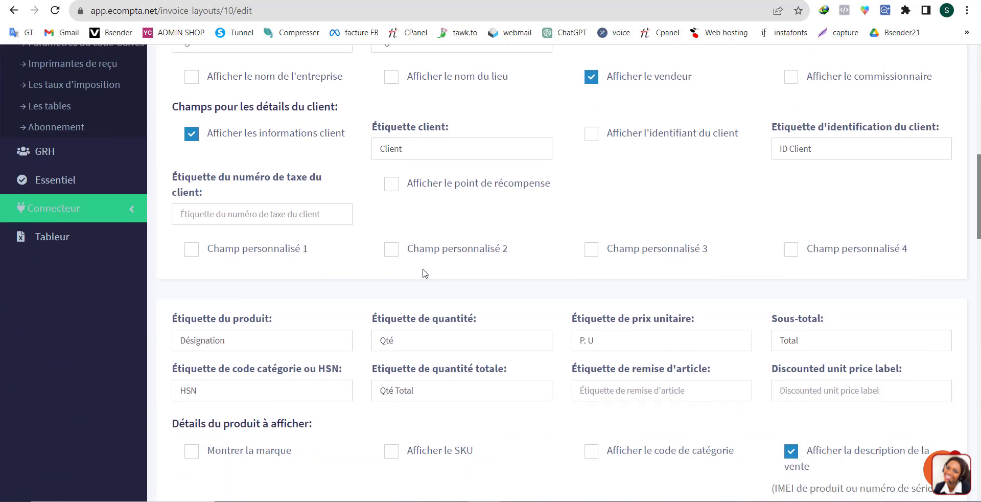
scroll(520, 281, down, 5)
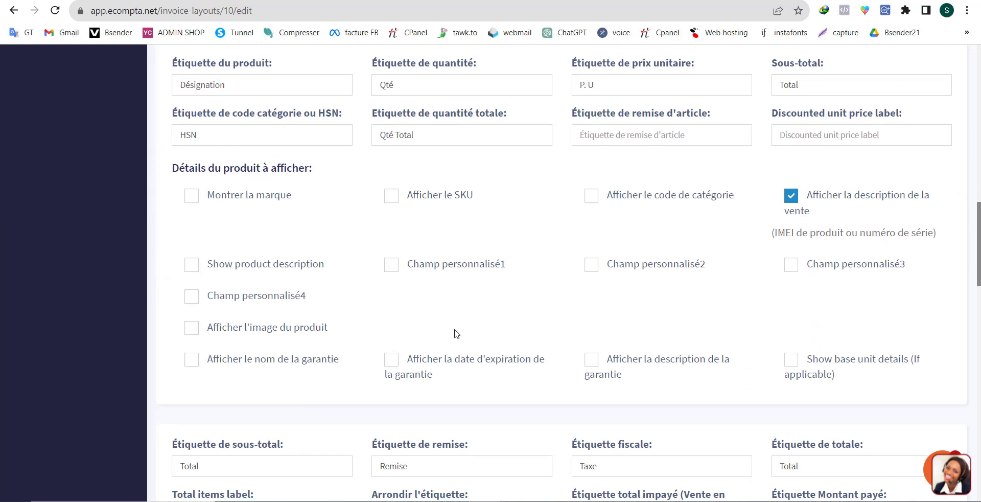
scroll(459, 329, down, 5)
scroll(504, 332, down, 7)
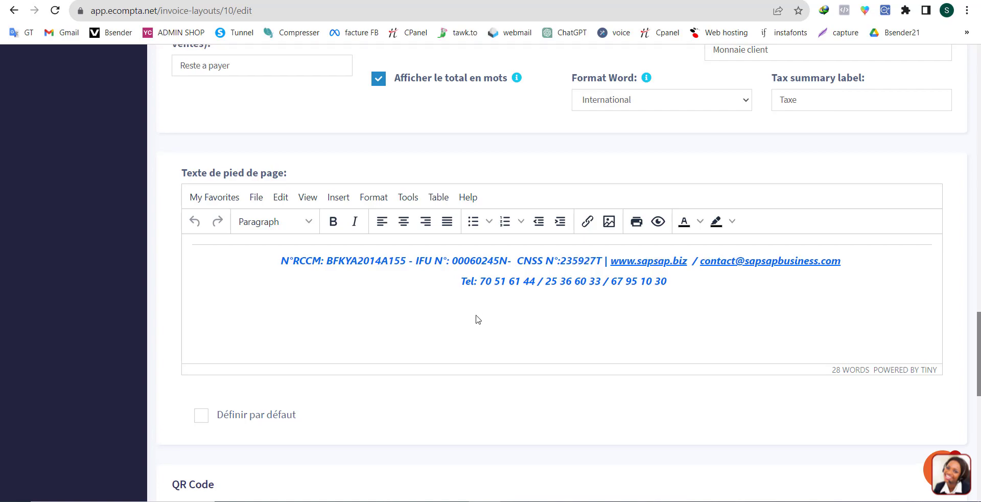
scroll(477, 319, up, 20)
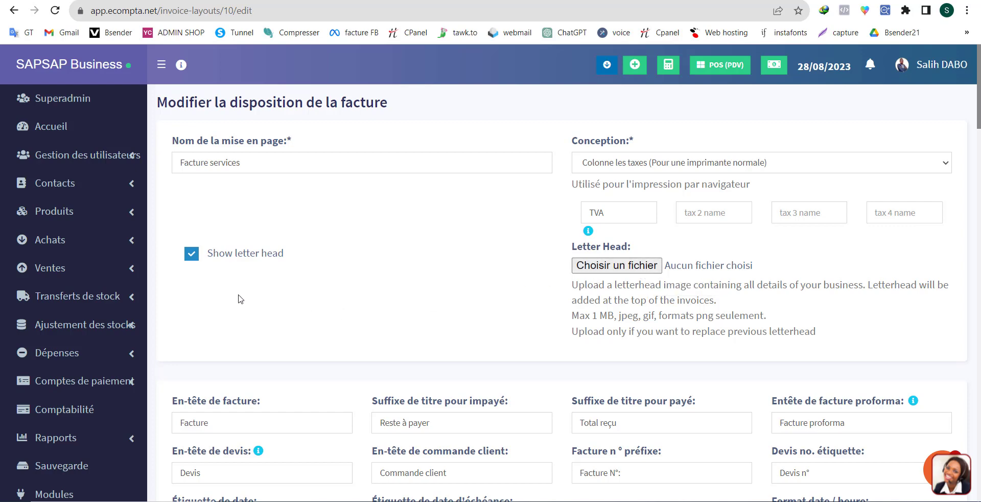
Start a new sales invoice for the SAPSAP Business (BL0001) location and inspect its client selector.
click(58, 269)
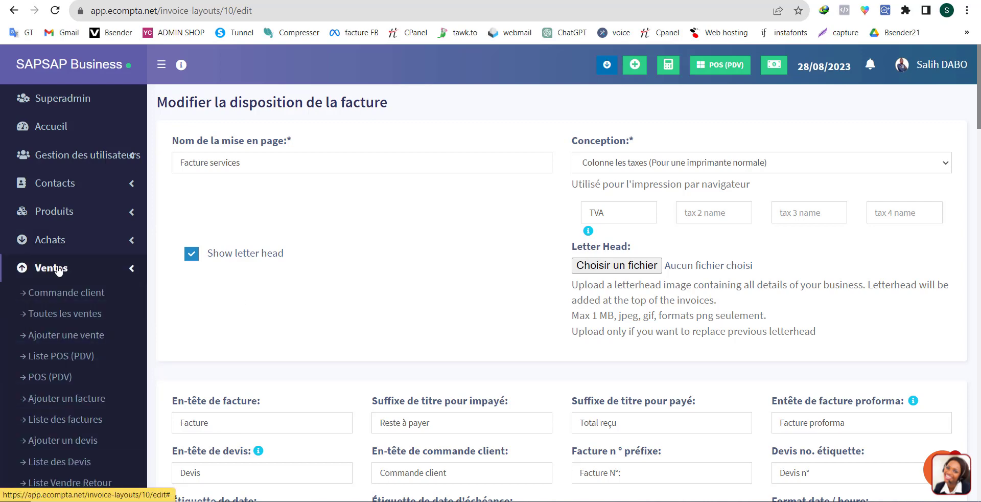
click(70, 401)
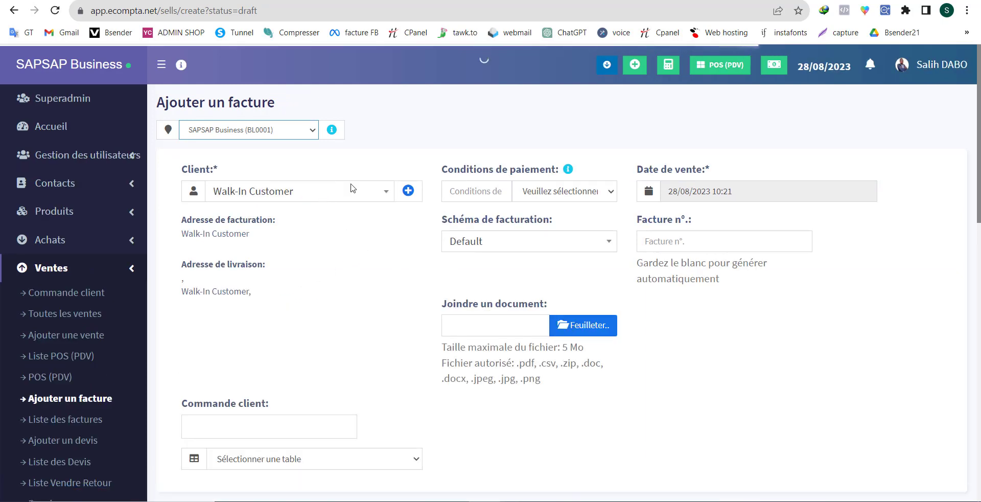
click(260, 194)
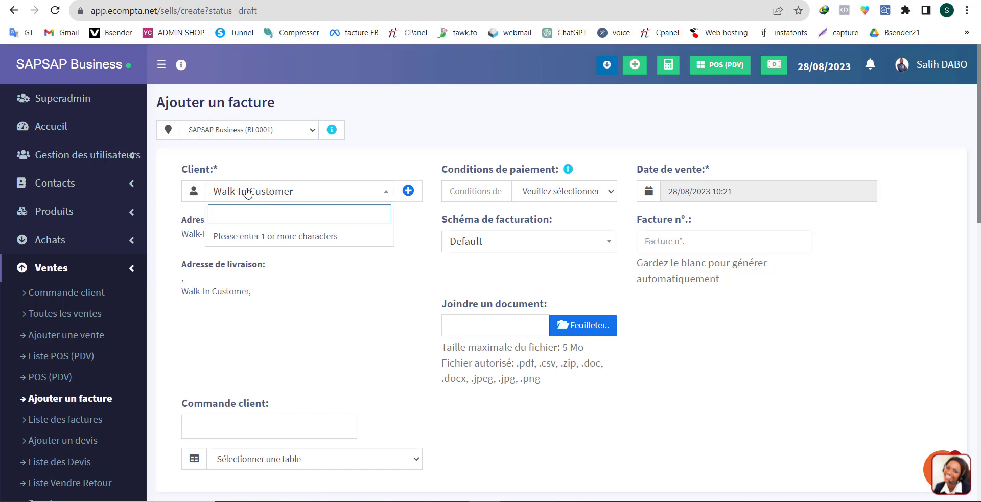
click(325, 169)
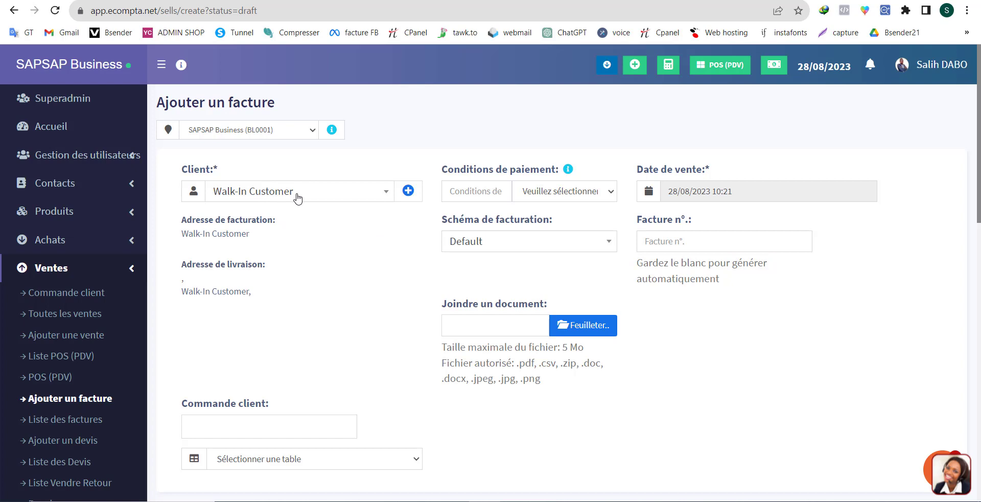
Look over the new contact form for the Individuel and Entreprise types and close it without saving.
click(408, 191)
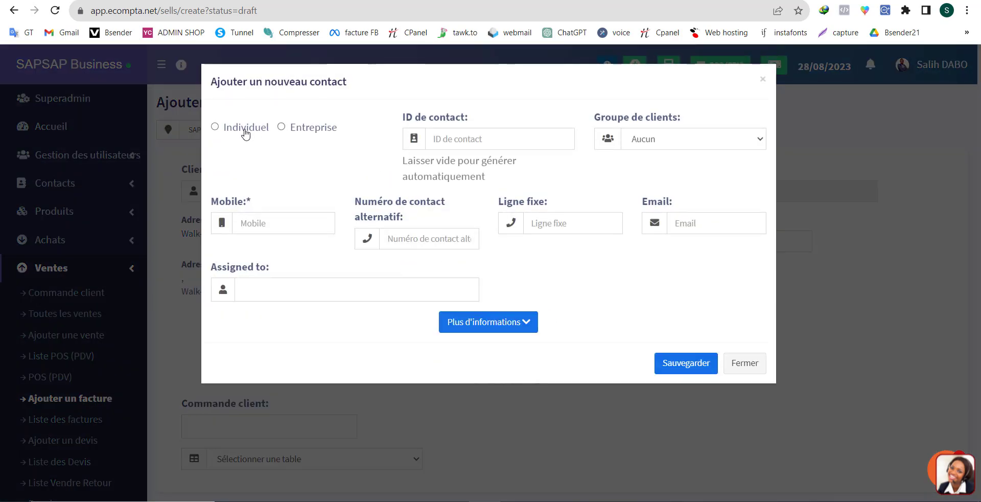
click(246, 133)
click(313, 130)
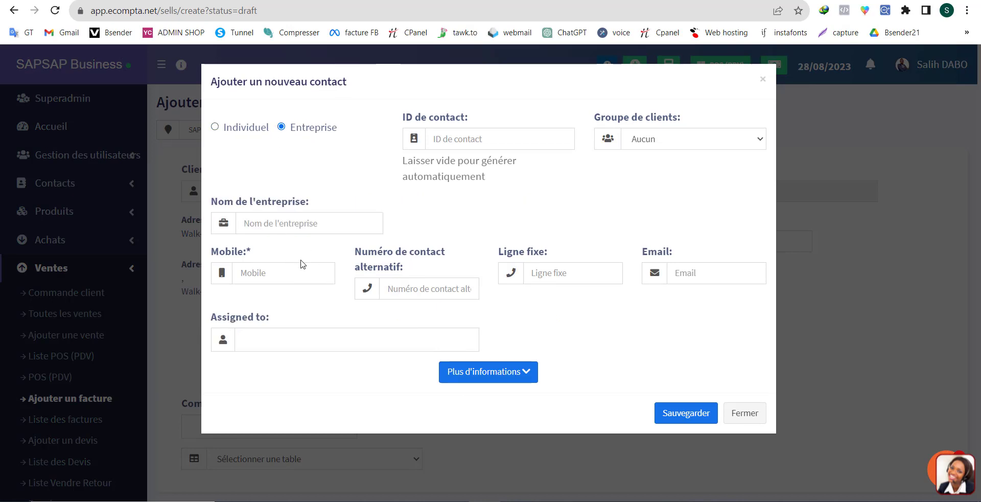
click(740, 412)
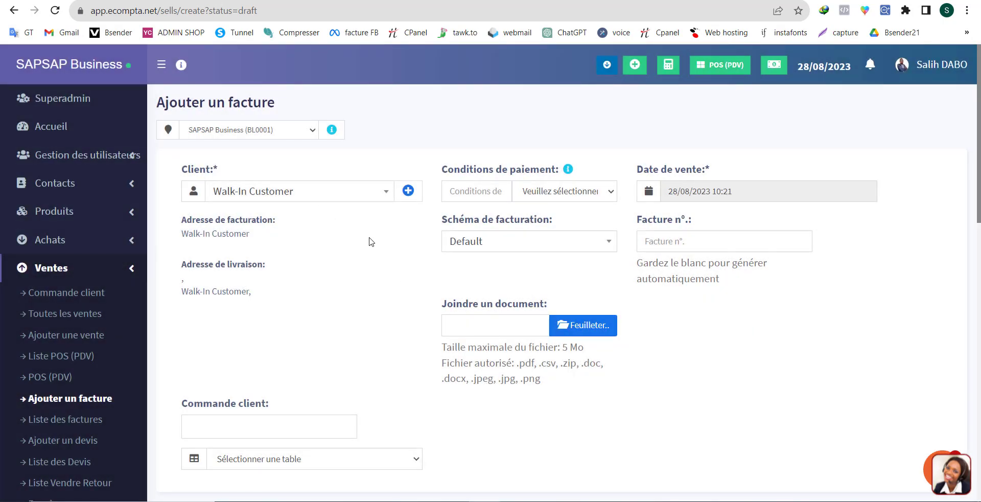
Check the invoicing scheme (Schéma de facturation) choices on the new invoice, keeping Default.
click(522, 246)
click(522, 246)
click(475, 245)
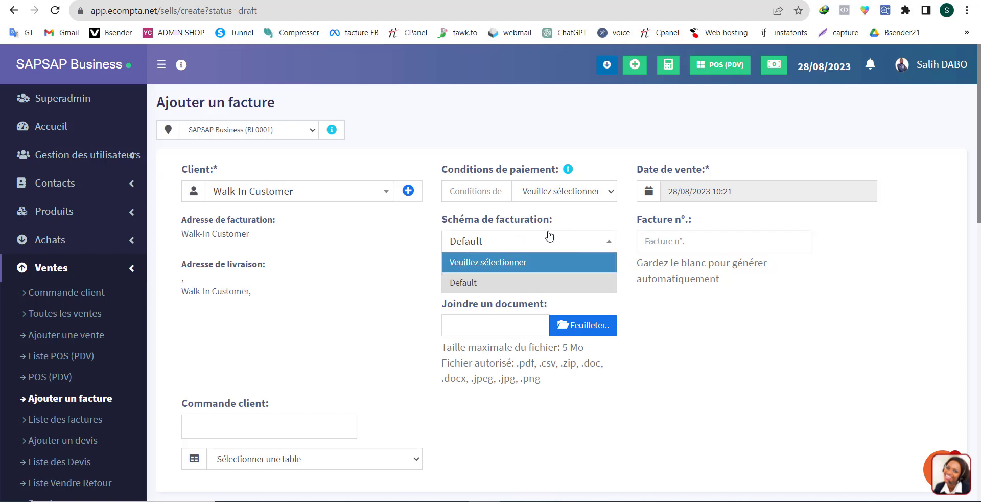
click(730, 335)
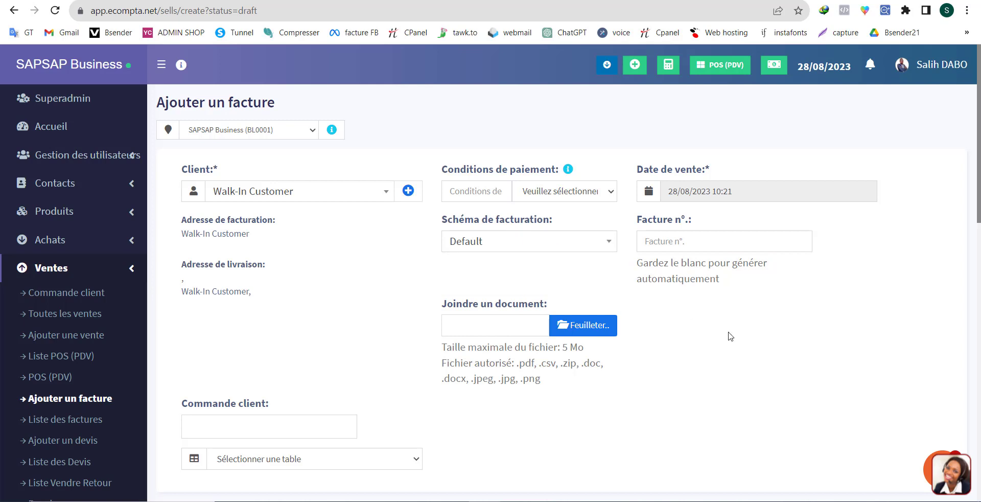
Inspect the payment terms' duration and period options and the invoice number field, leaving them unset.
click(474, 196)
click(584, 197)
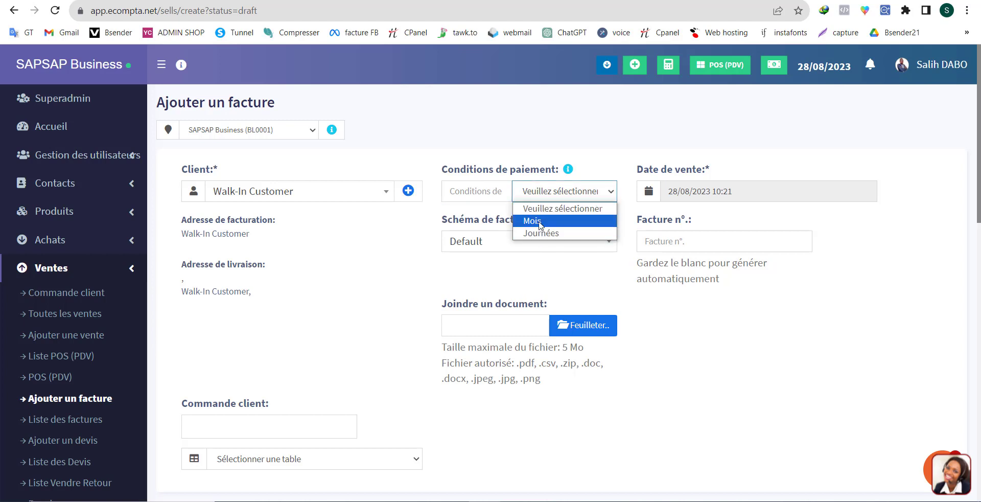
click(774, 330)
click(688, 243)
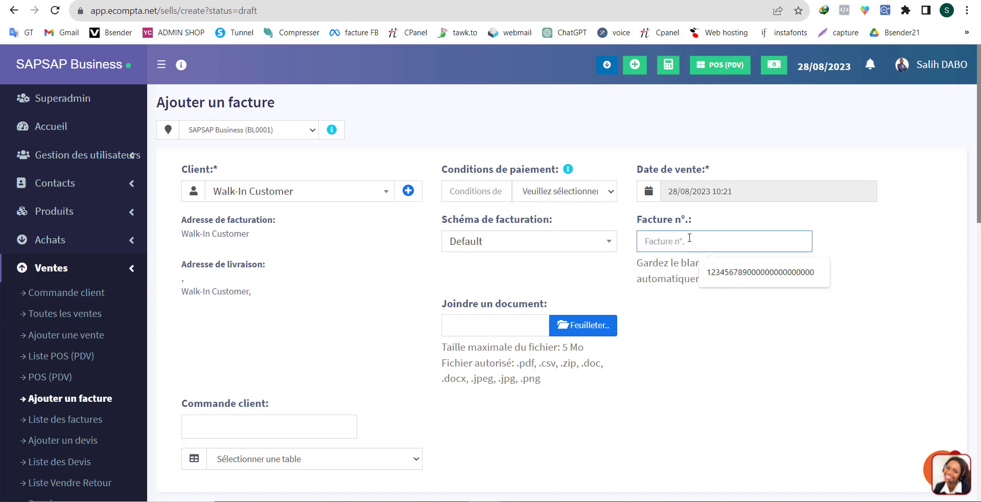
click(678, 276)
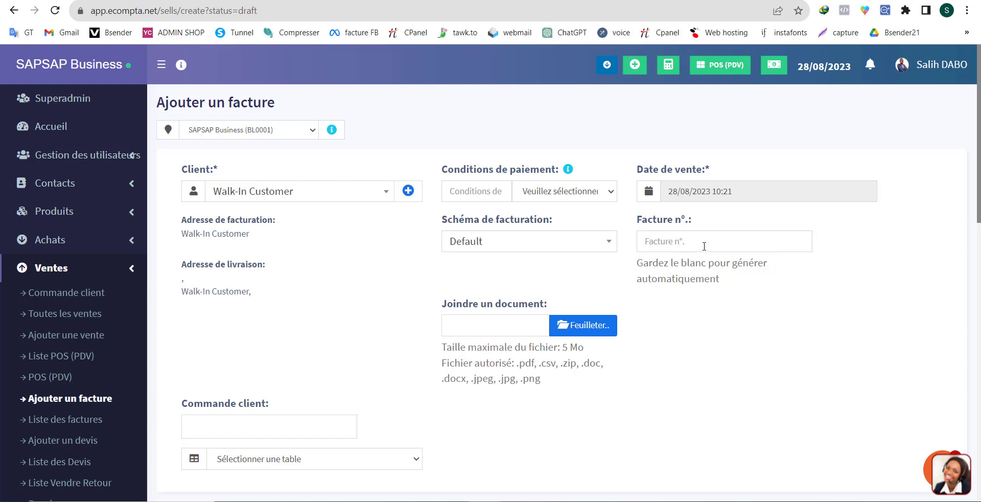
Search the invoice's product field for "ecom" and clear the search without adding a product.
scroll(720, 309, down, 5)
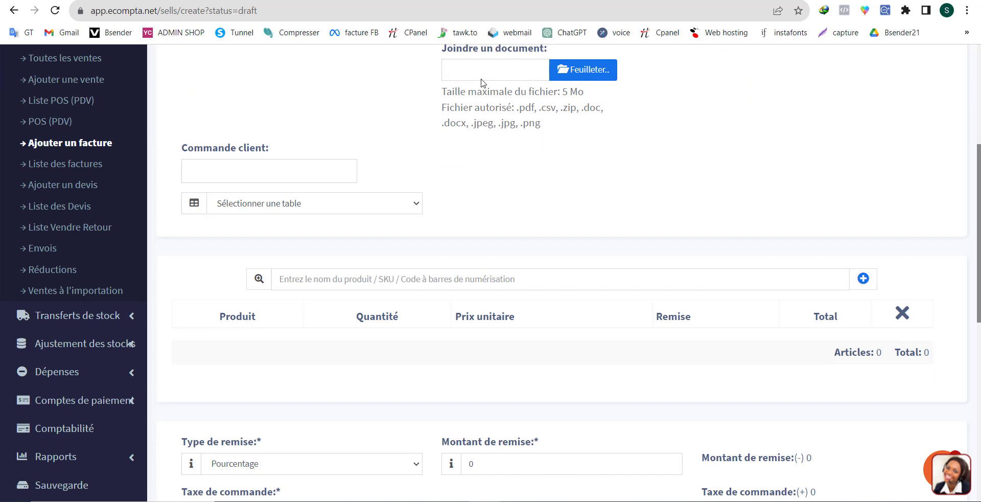
scroll(366, 188, down, 2)
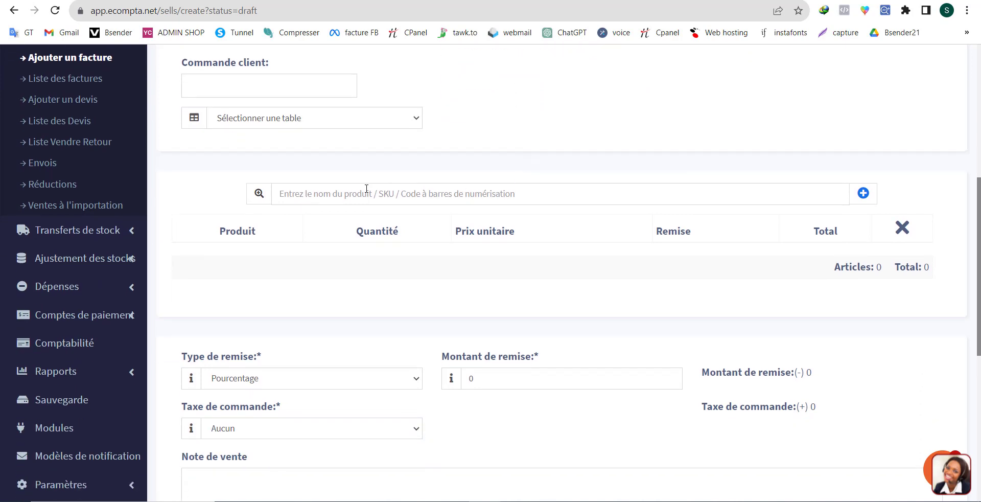
click(300, 198)
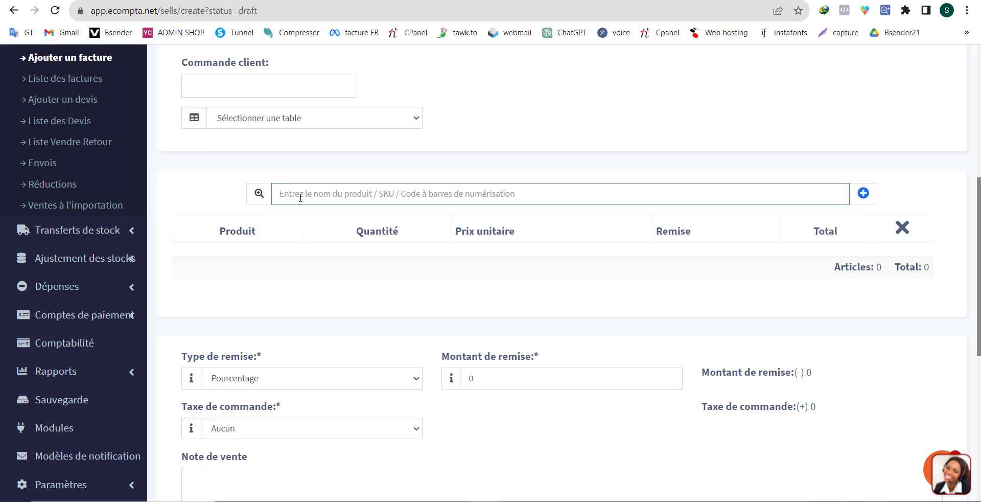
text(ecom)
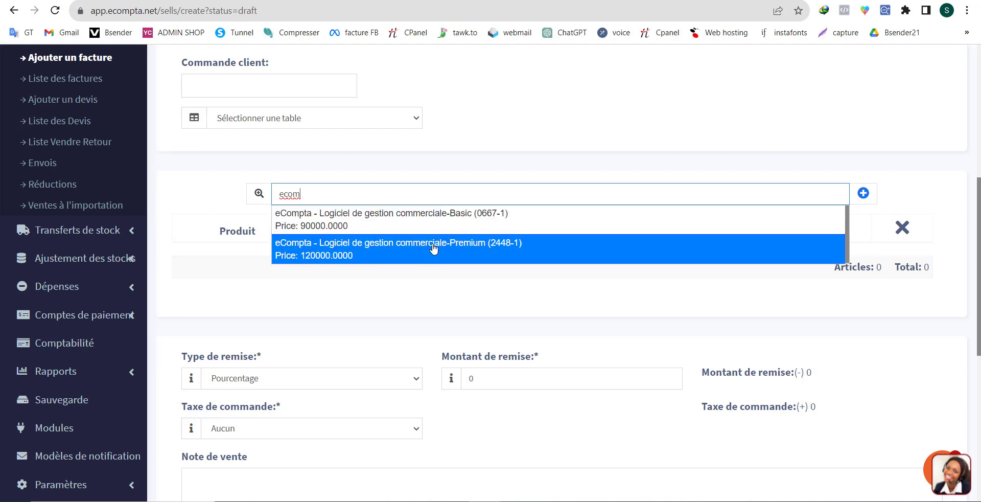
double_click(345, 192)
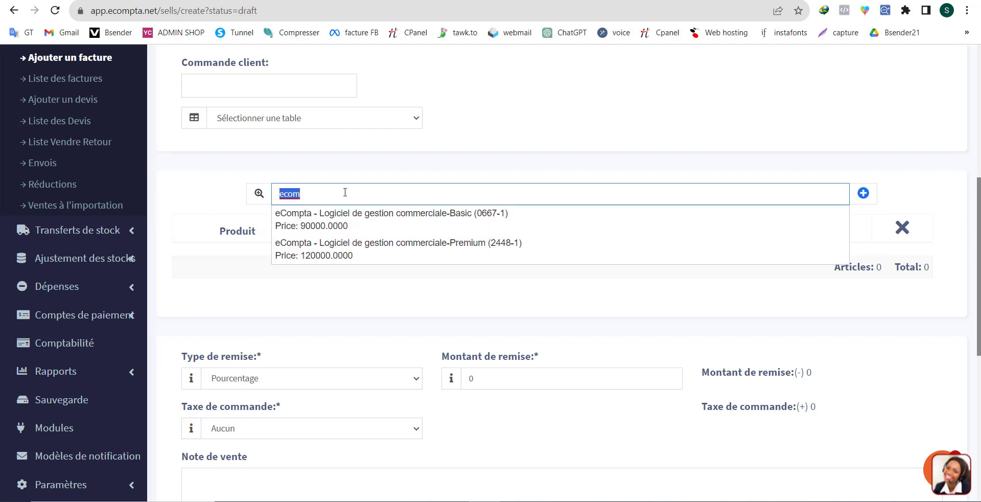
key(BackSpace)
click(384, 163)
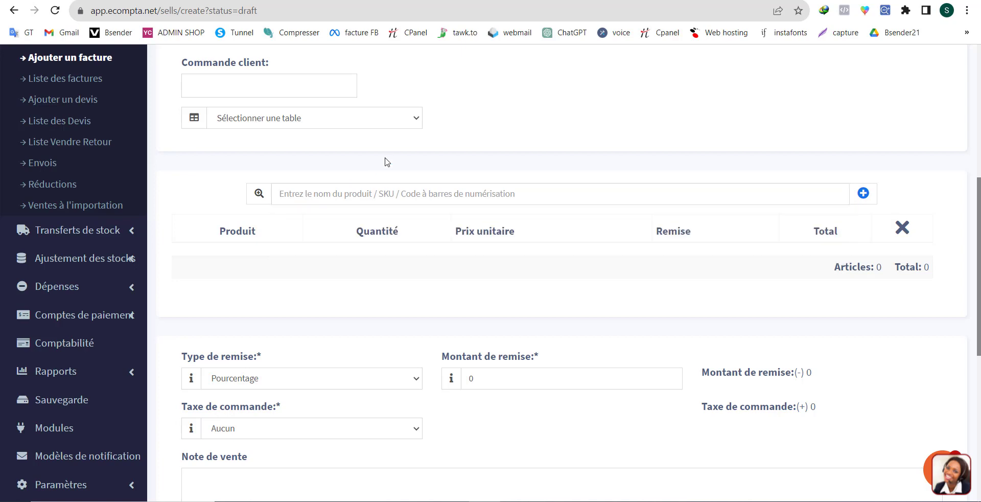
Open the new product form from the invoice and look over its name, SKU and unit fields.
click(863, 198)
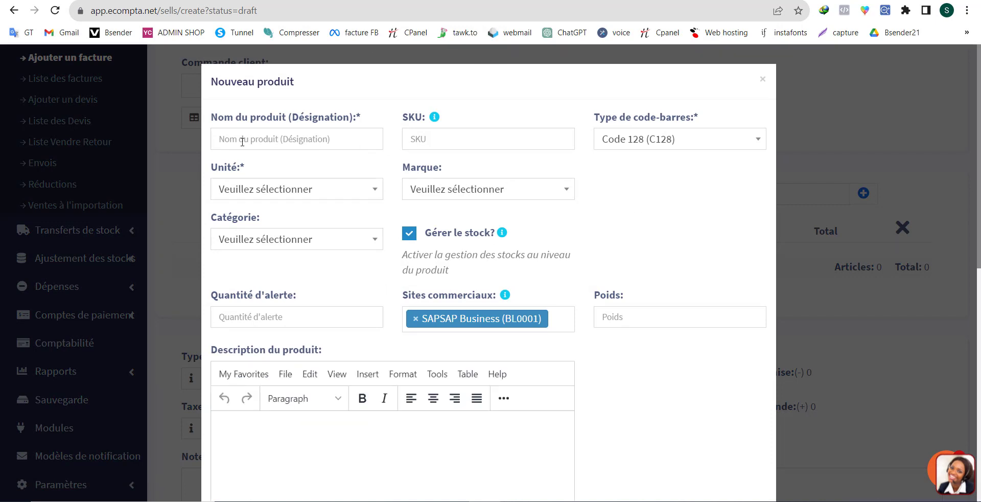
click(277, 140)
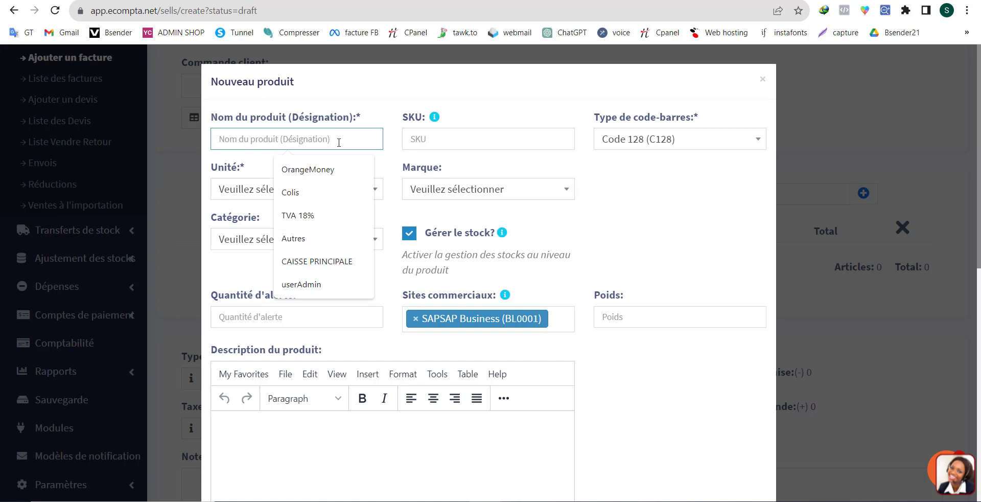
click(481, 143)
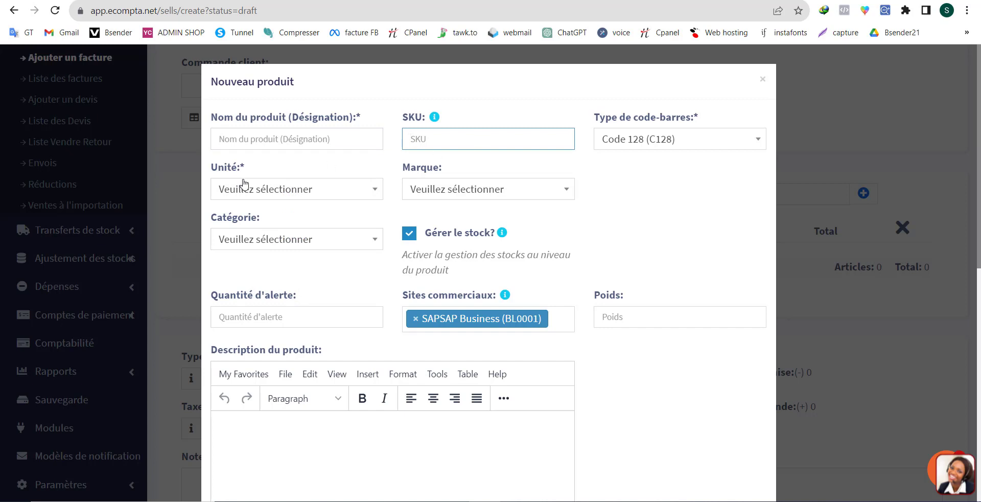
click(280, 193)
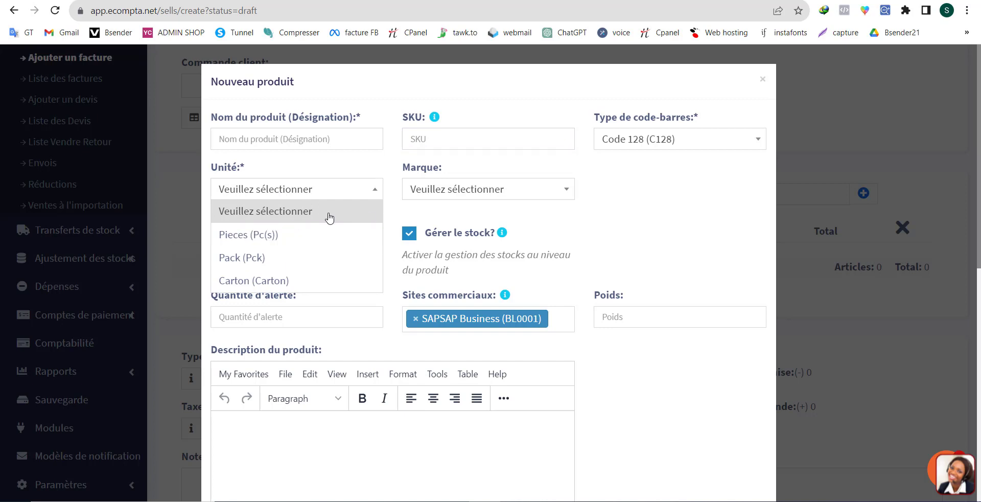
click(640, 221)
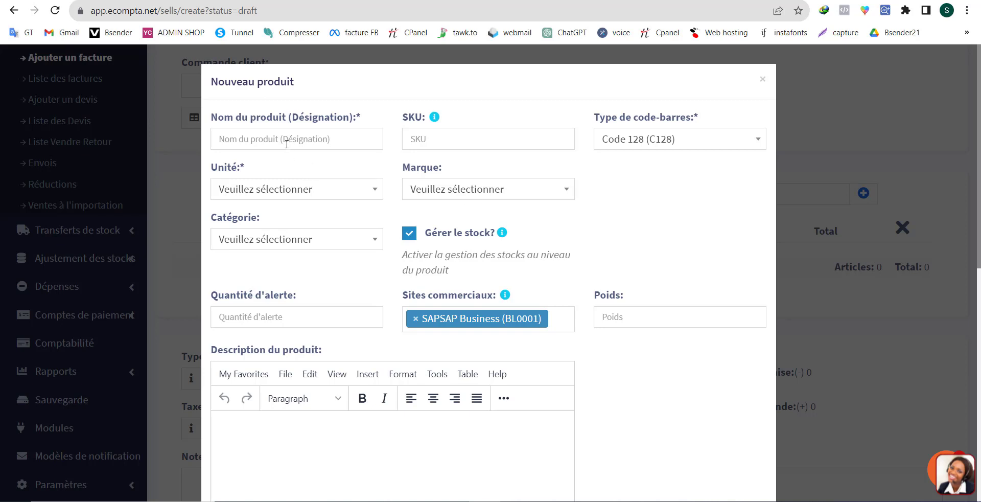
click(265, 139)
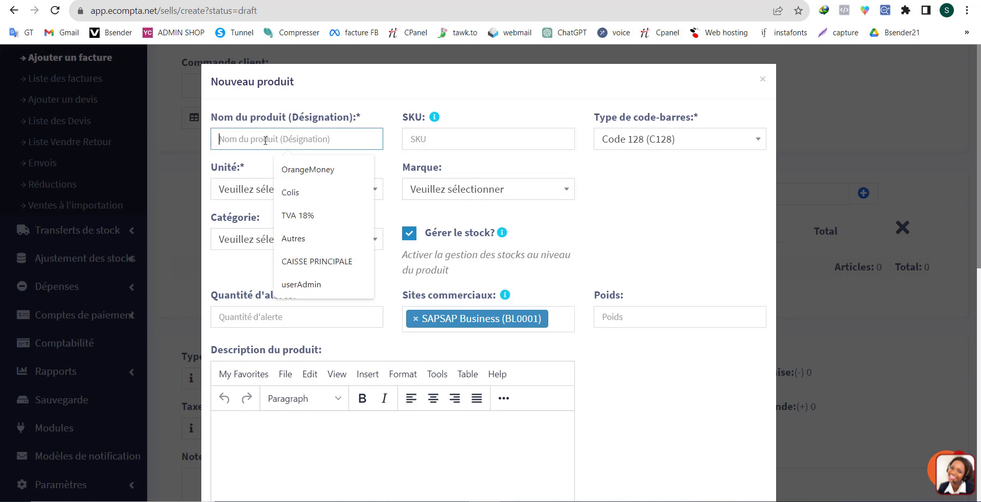
click(234, 180)
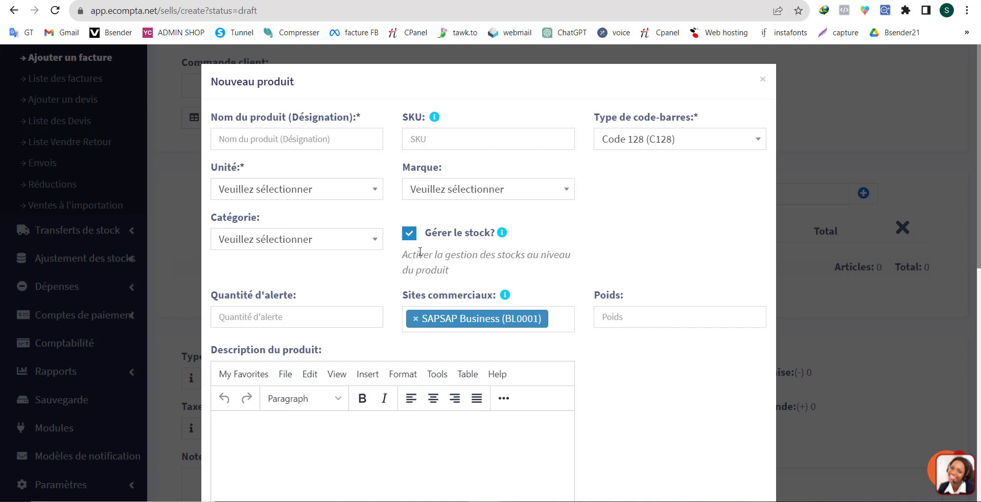
Turn off stock management for the new product and place the cursor in its description, leaving the description empty.
click(409, 235)
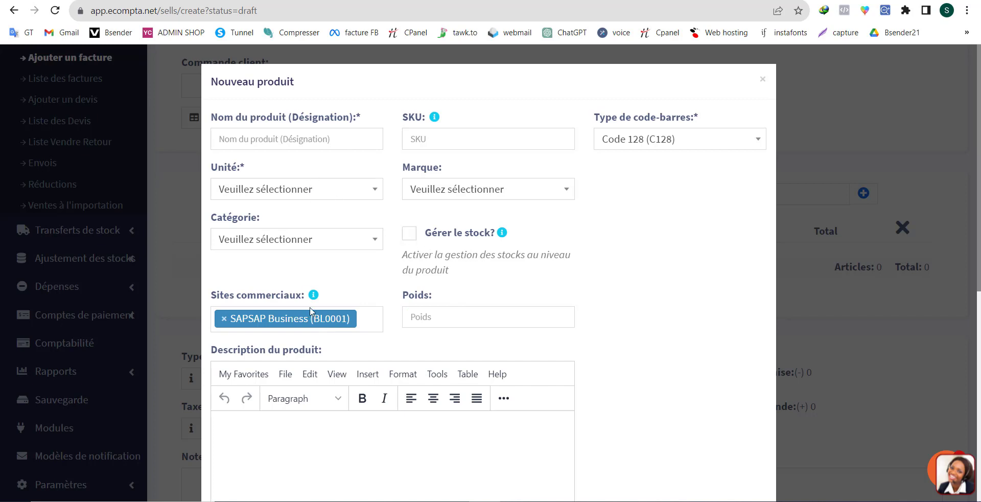
scroll(307, 403, down, 2)
click(306, 356)
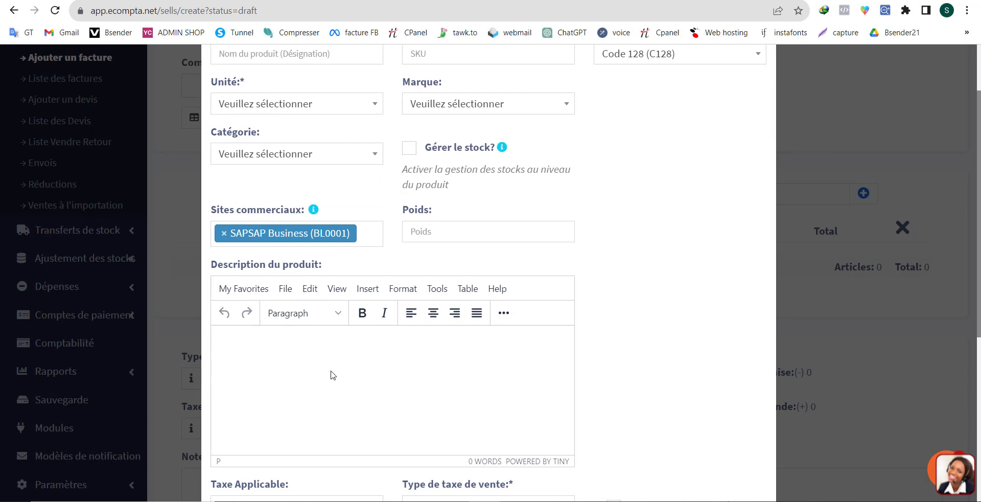
Inspect the new product's applicable tax and sales tax type options, keeping Aucun and Exclusif.
scroll(358, 378, down, 1)
scroll(357, 374, down, 2)
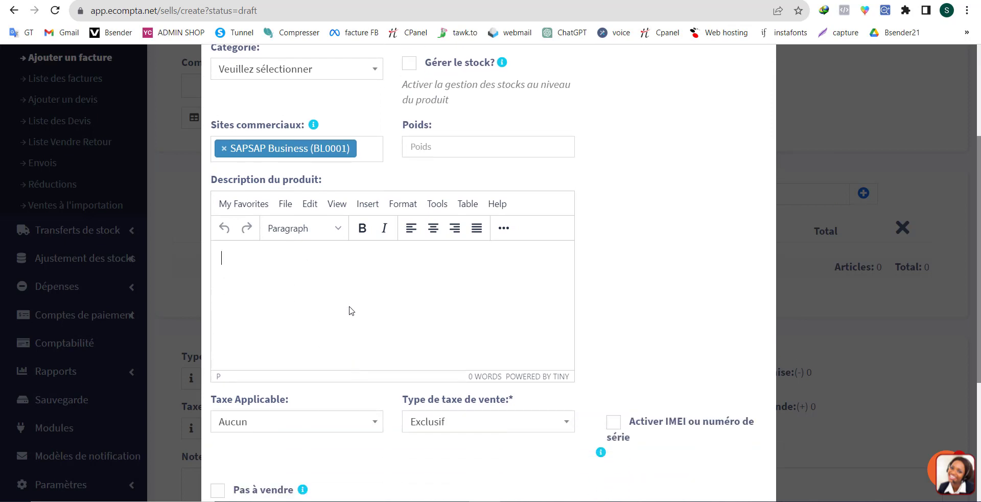
scroll(349, 317, down, 4)
click(296, 252)
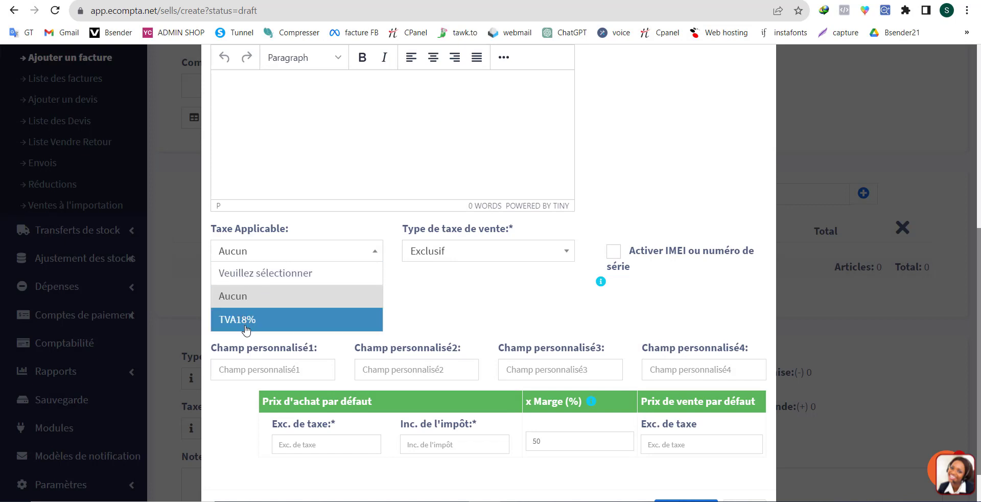
click(455, 251)
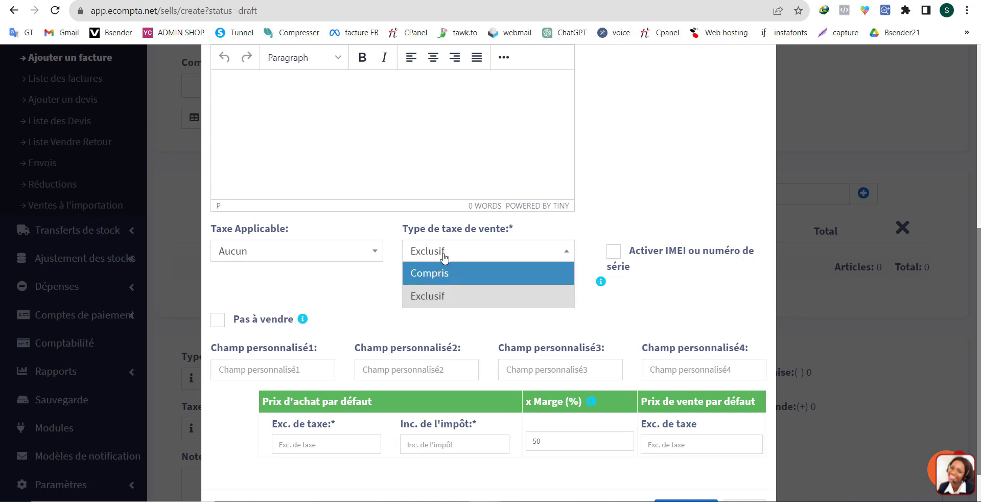
click(457, 254)
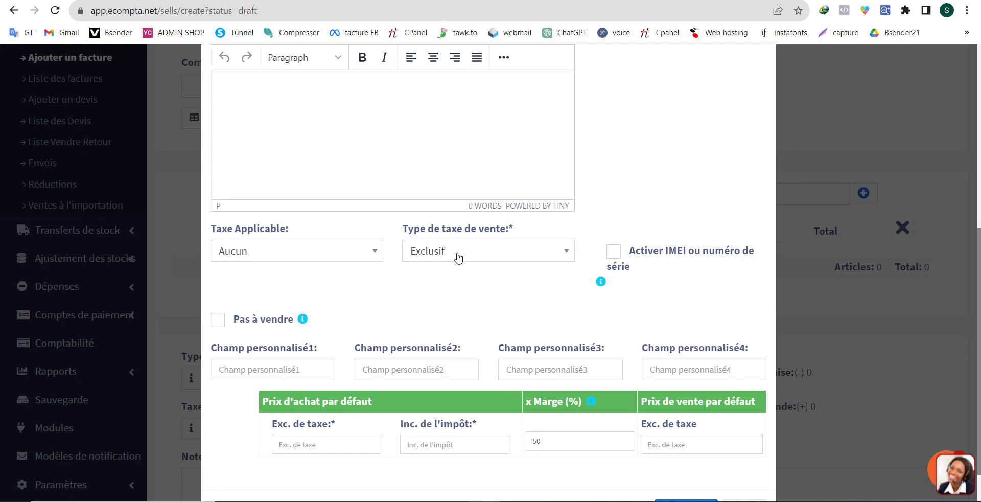
scroll(440, 285, down, 1)
scroll(439, 285, down, 1)
Set the new product's default purchase price to 0 and selling price to 10000, and close the form without saving.
click(327, 399)
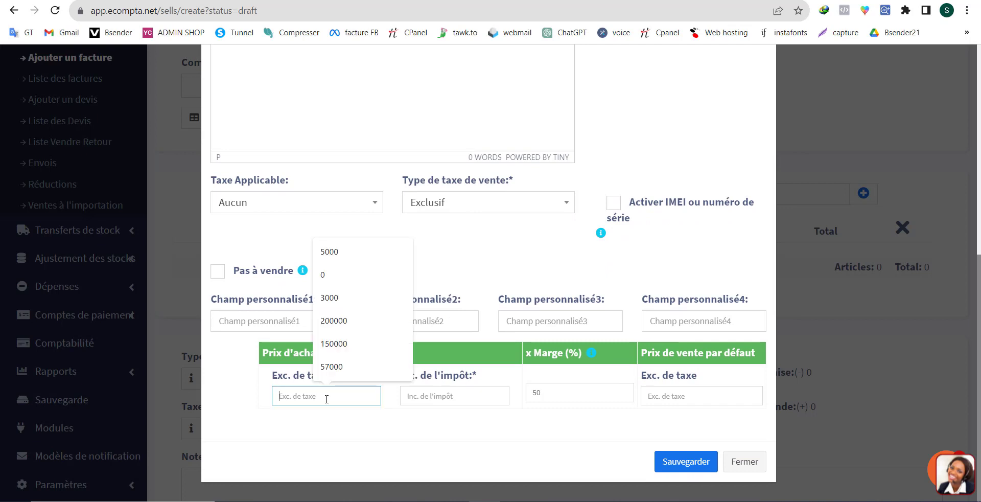
click(327, 412)
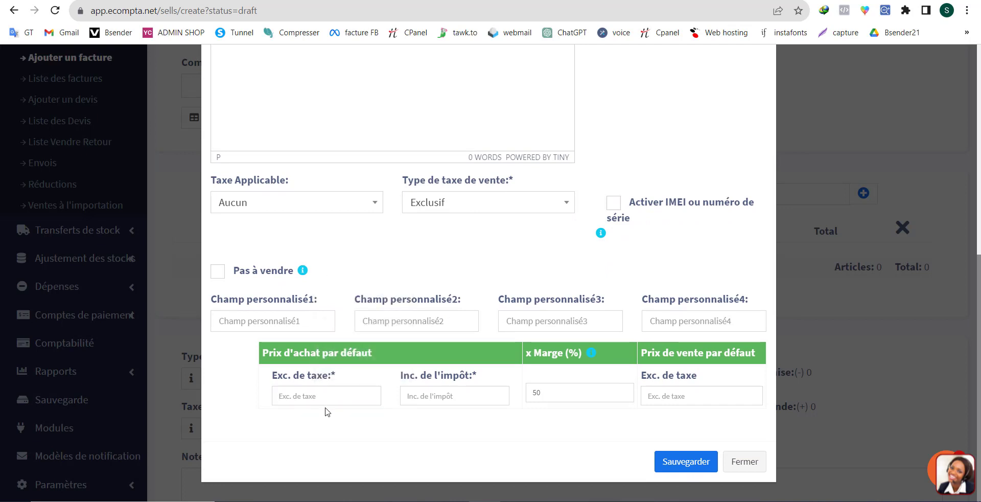
click(326, 396)
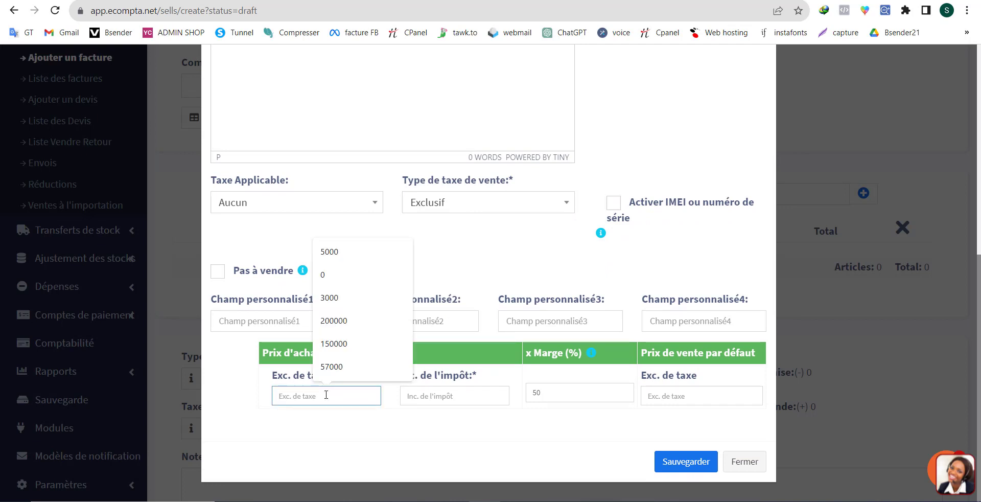
click(334, 276)
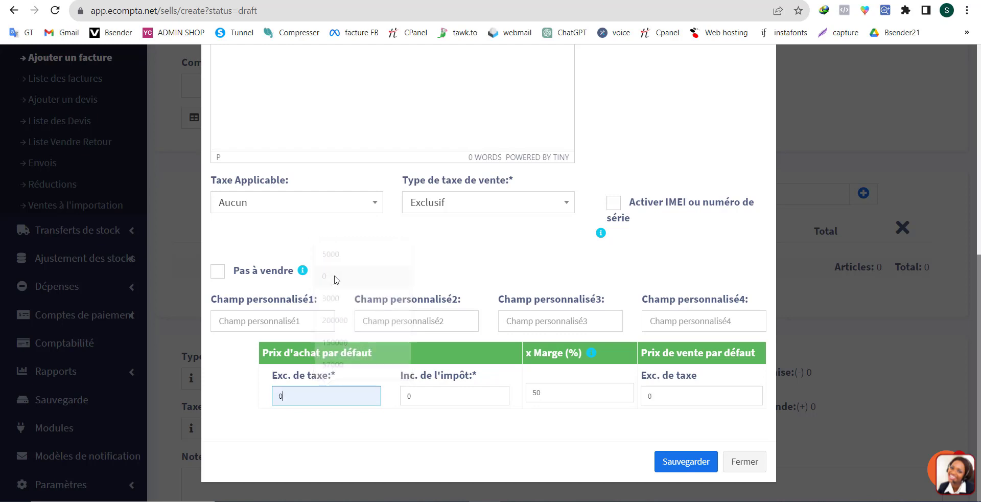
double_click(681, 394)
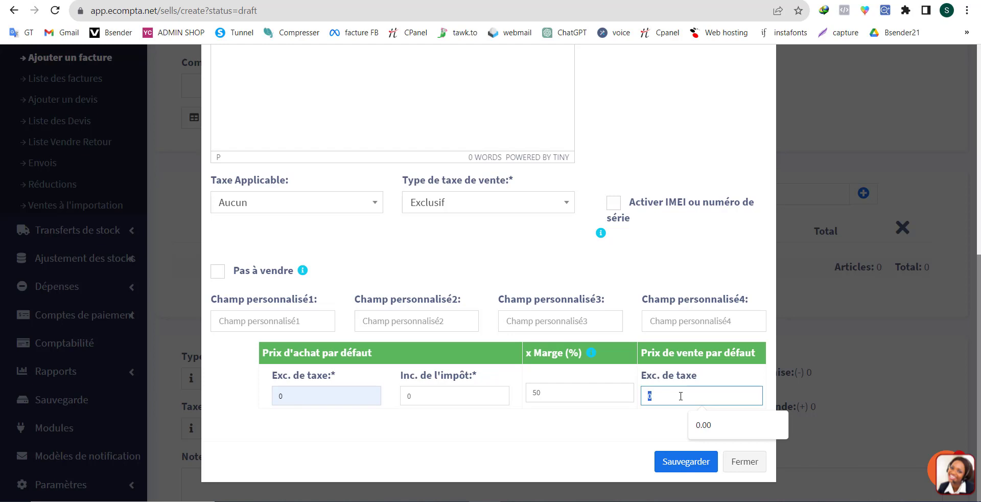
text(10000)
click(714, 425)
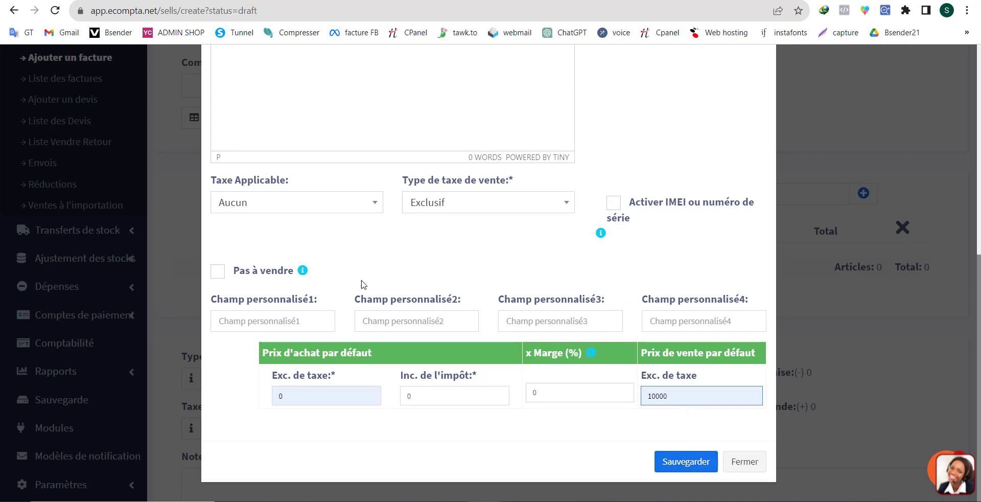
scroll(362, 285, up, 8)
scroll(274, 182, down, 8)
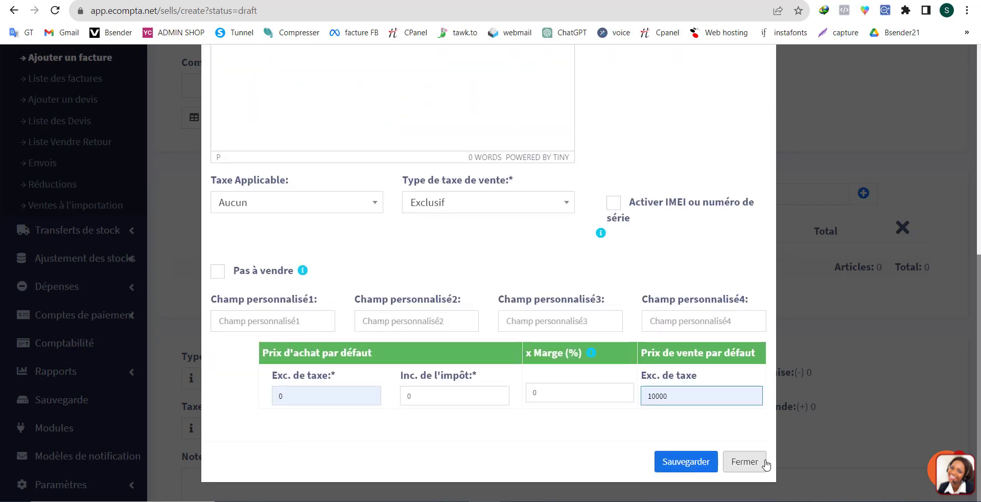
click(765, 462)
Search the invoice's products for "ECOM" and add eCompta - Logiciel de gestion commerciale-Basic.
click(364, 194)
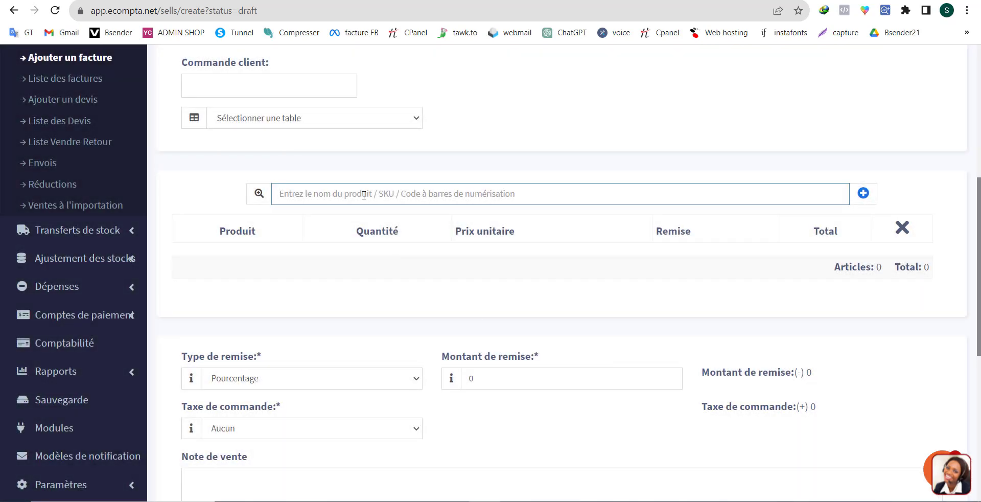
text(ECOM)
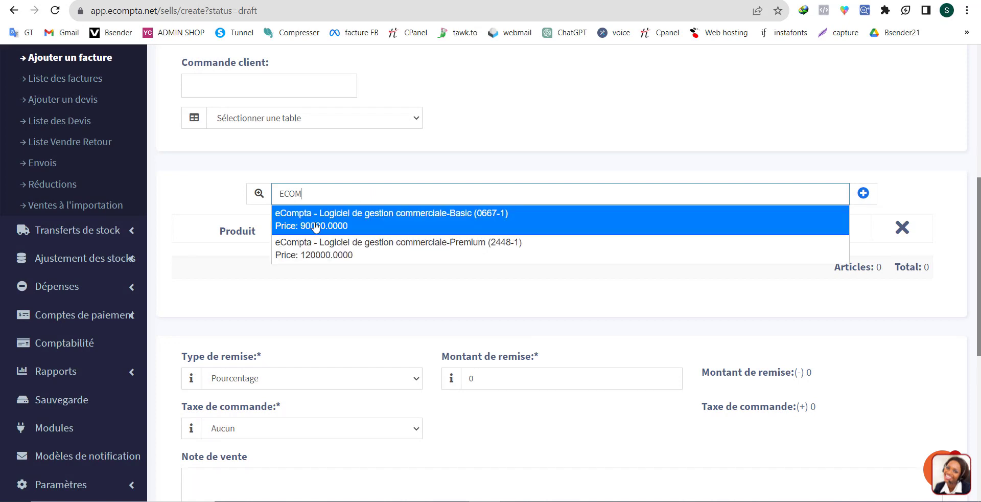
click(315, 226)
Enlarge the description box under the eCompta product line and place the cursor in it.
scroll(388, 274, down, 2)
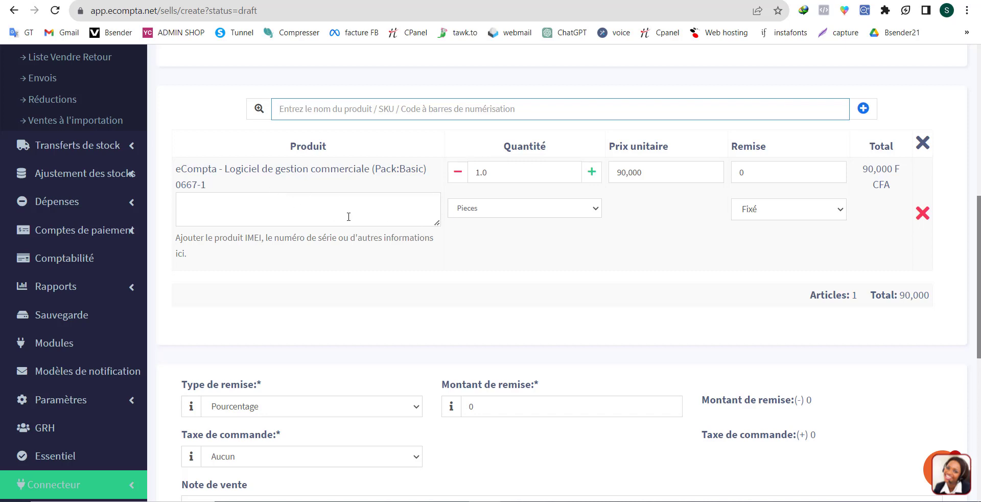
drag(436, 225, 442, 251)
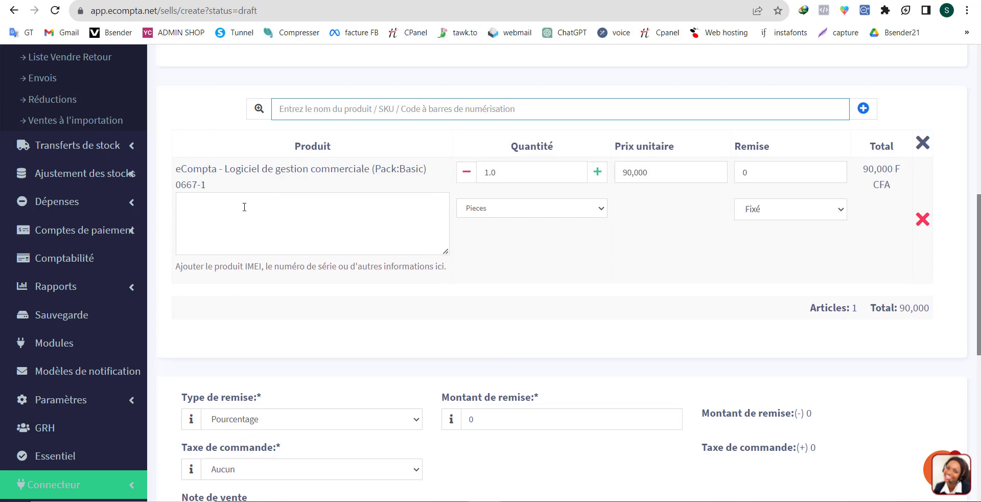
click(209, 207)
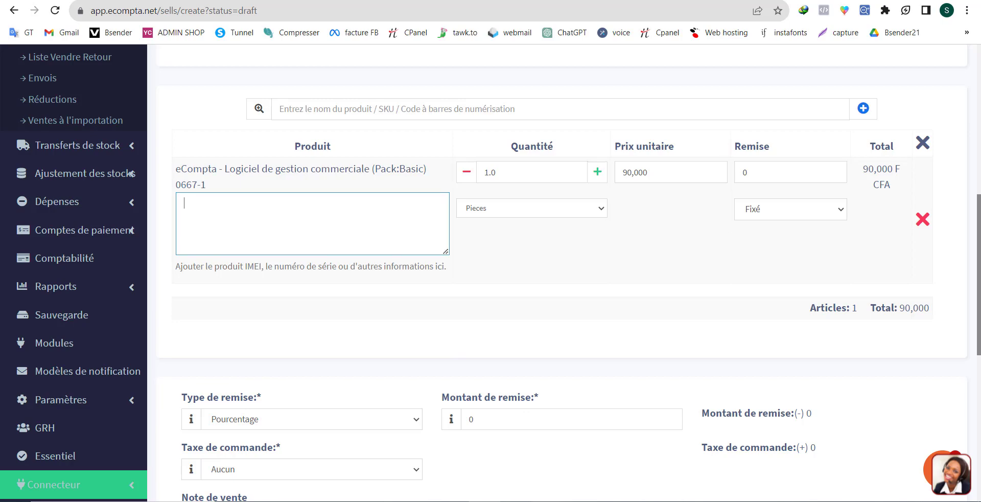
Switch to the Pense-bêtes note listing the software access details and copy its lines from "Logiciel web" to "Assistance technique en ligne".
click(548, 500)
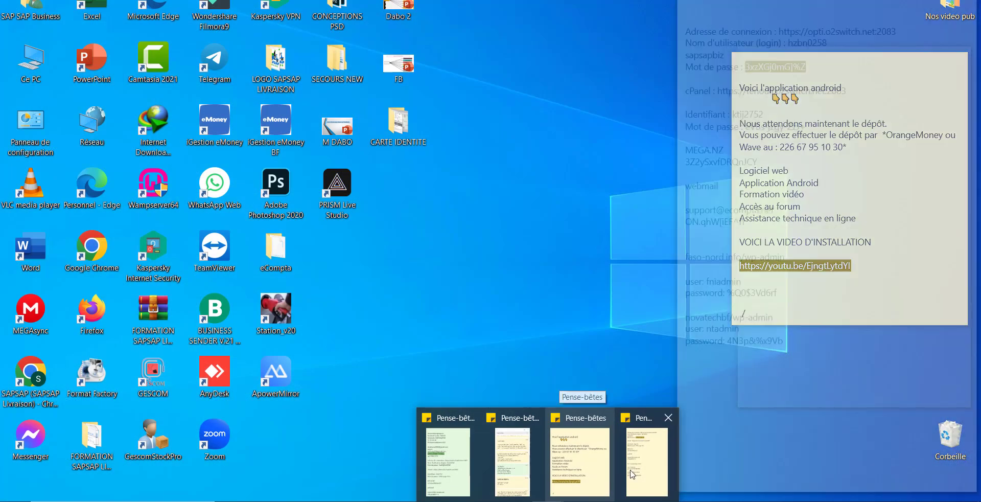
click(579, 460)
scroll(794, 255, up, 3)
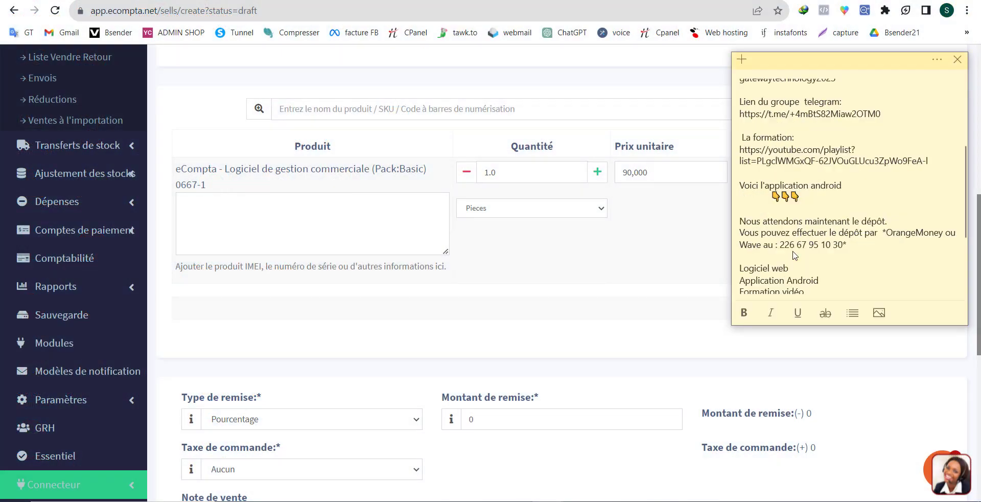
scroll(794, 255, down, 3)
scroll(803, 263, up, 5)
scroll(804, 263, up, 2)
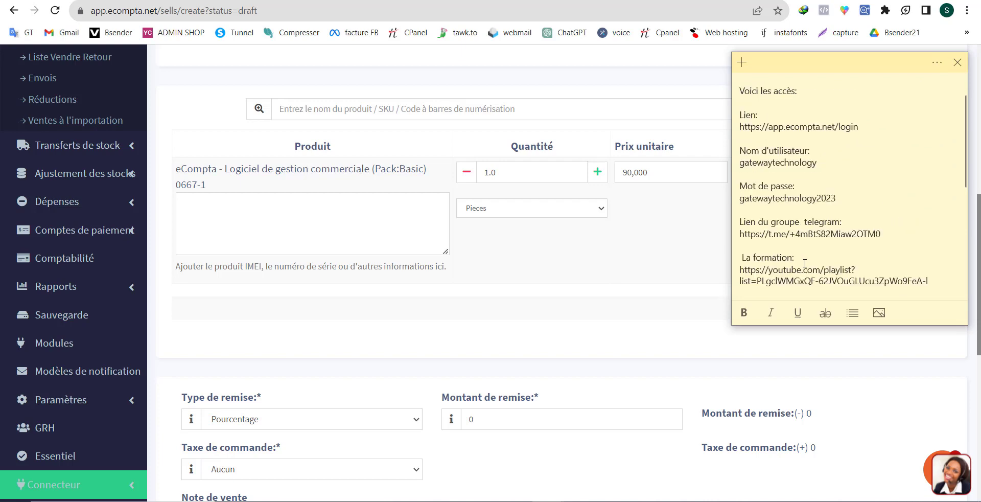
scroll(800, 221, down, 5)
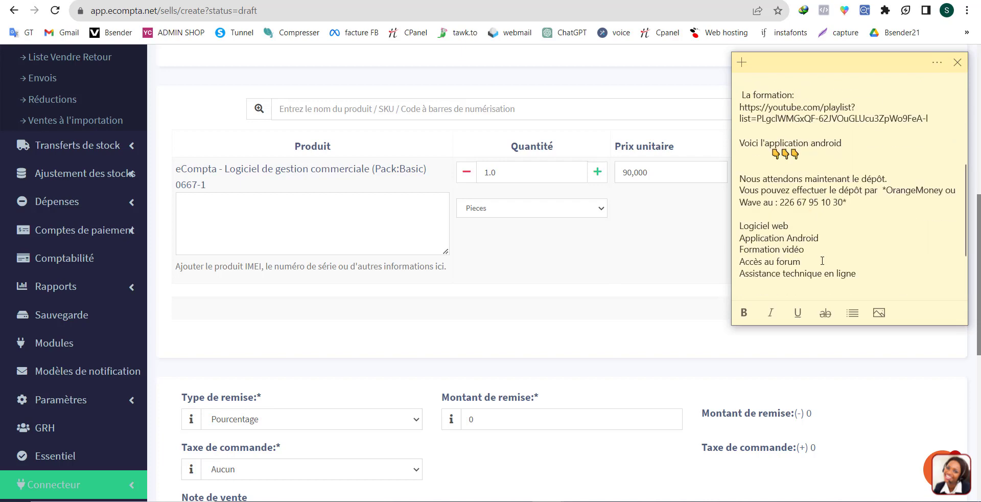
drag(861, 276, 733, 229)
key(ctrl+c)
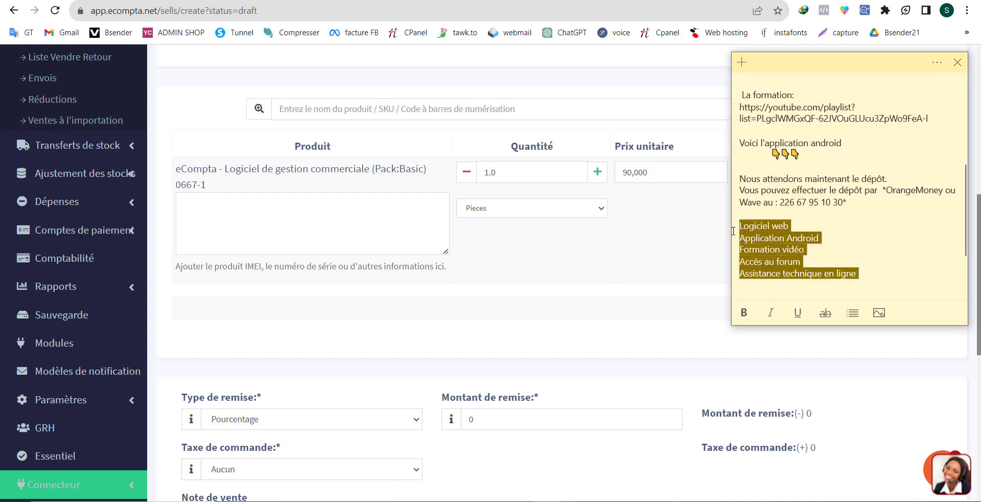
Paste the copied feature list into the eCompta product's description on the invoice and remove its trailing blank line.
click(340, 231)
key(ctrl+v)
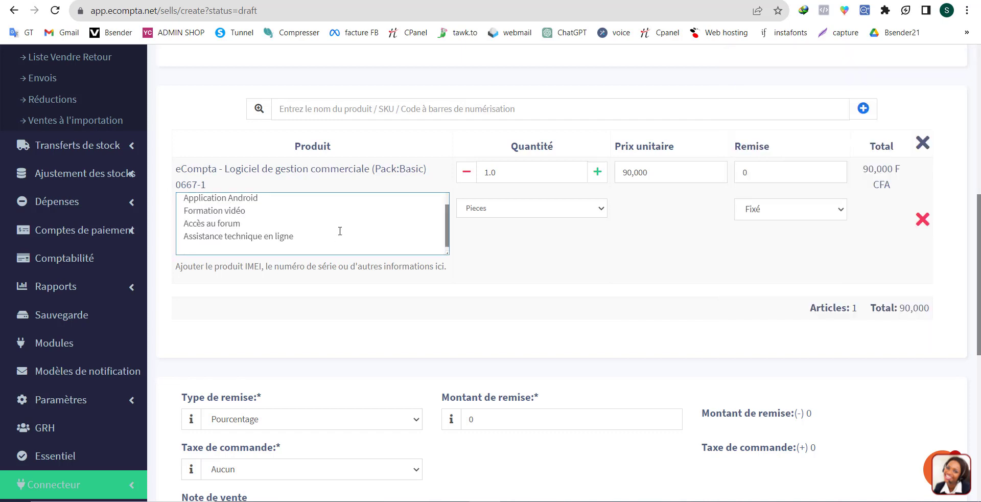
key(BackSpace)
scroll(635, 403, up, 3)
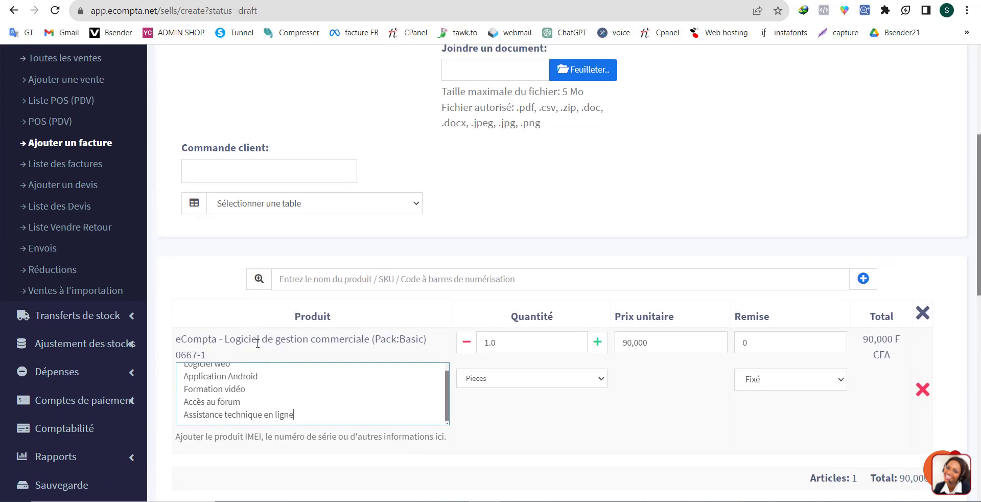
Try raising the eCompta product's quantity to 2, and set it back to 1.
scroll(636, 404, down, 3)
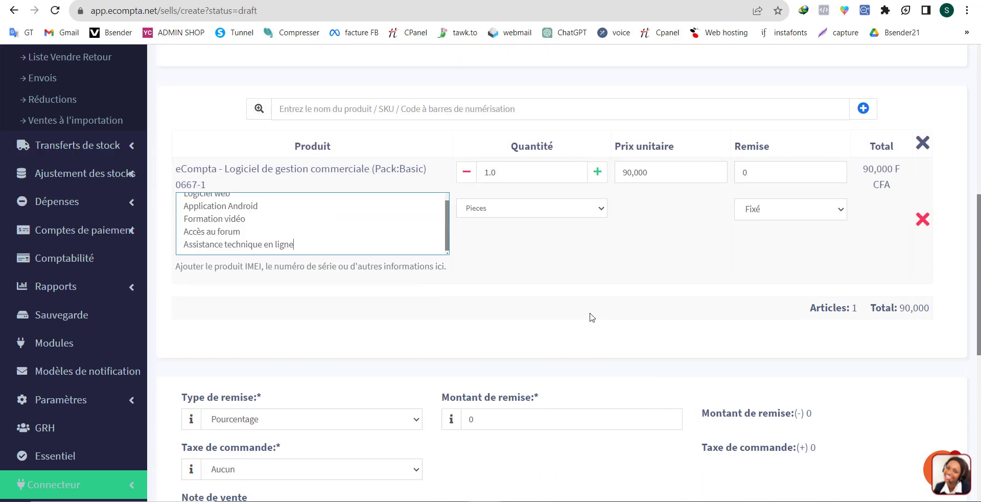
click(596, 173)
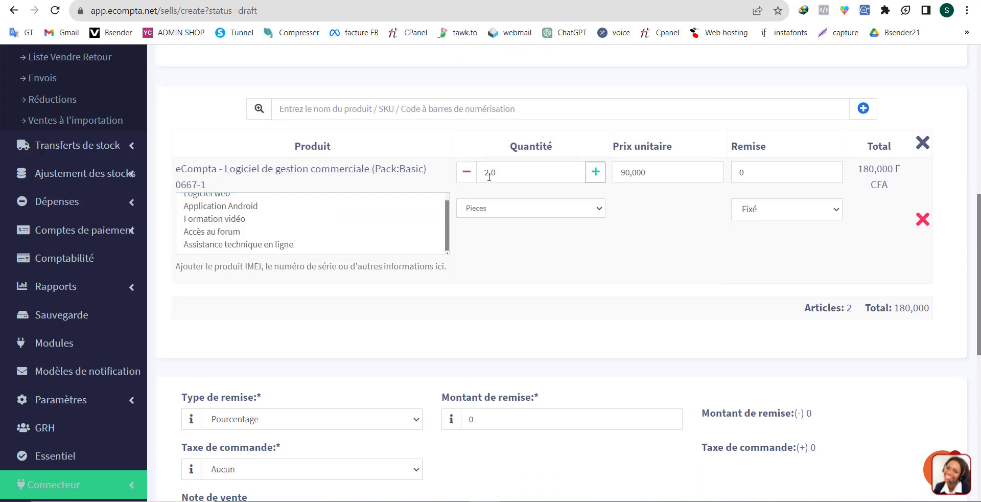
click(465, 173)
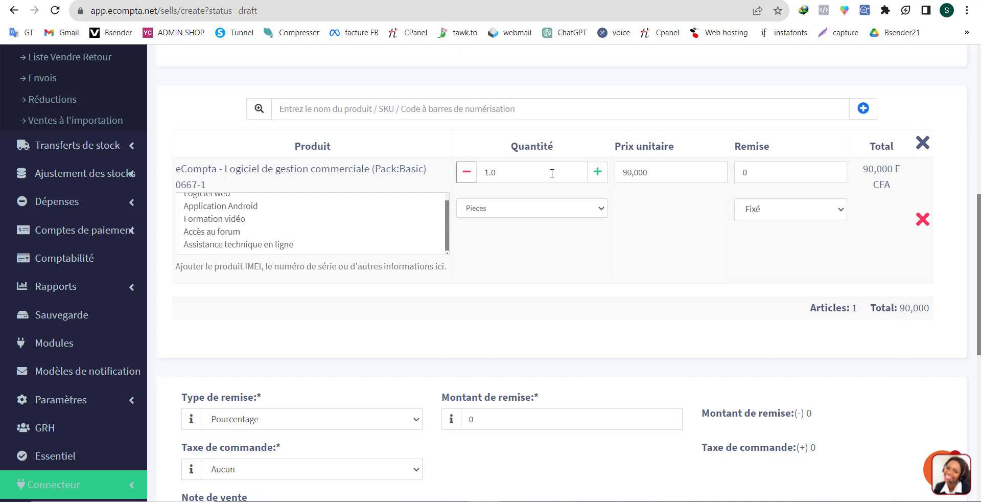
Set the eCompta product's quantity to 2 and check the discount types available for its line.
click(596, 173)
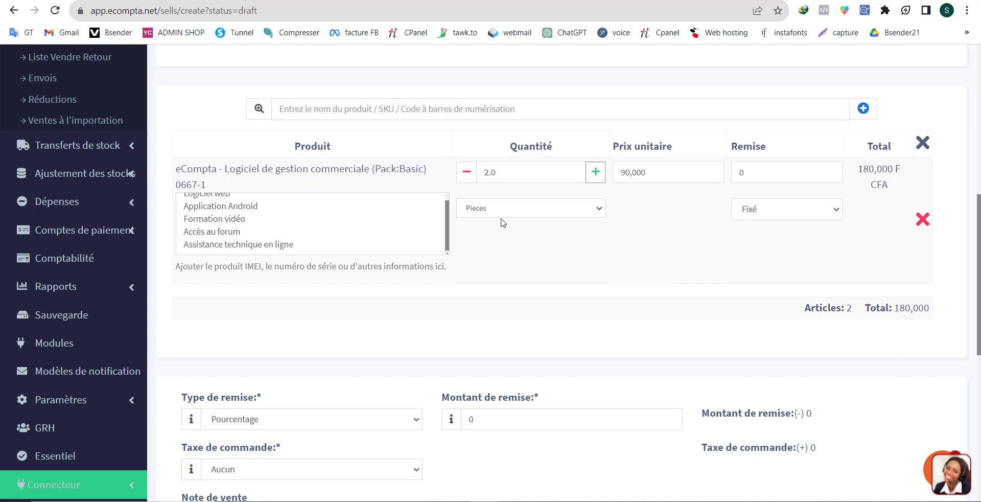
click(772, 214)
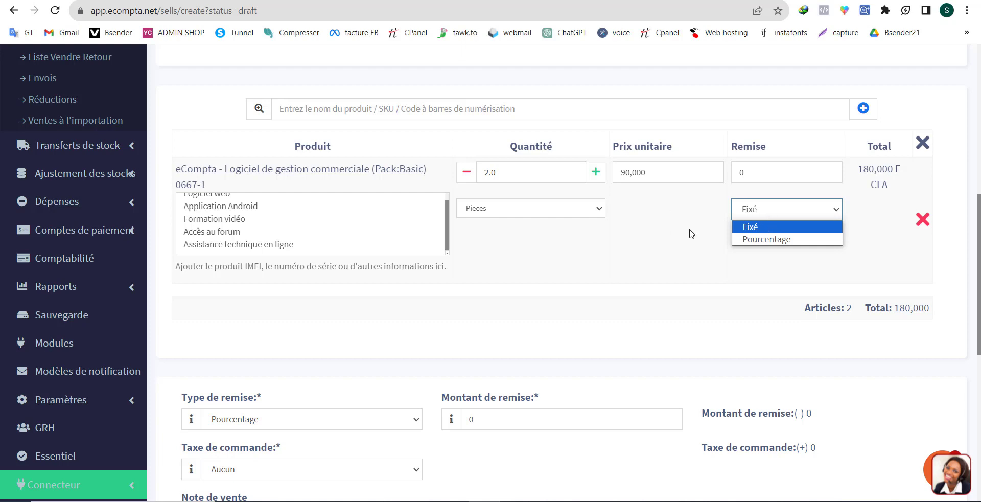
click(644, 265)
Apply an invoice discount of 30000 with the discount type set to Fixé.
scroll(644, 265, down, 3)
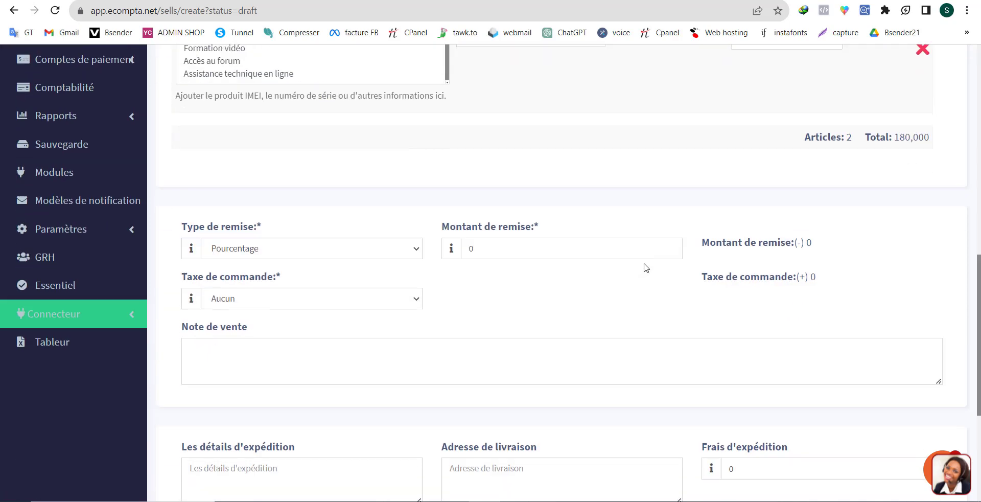
scroll(505, 310, up, 1)
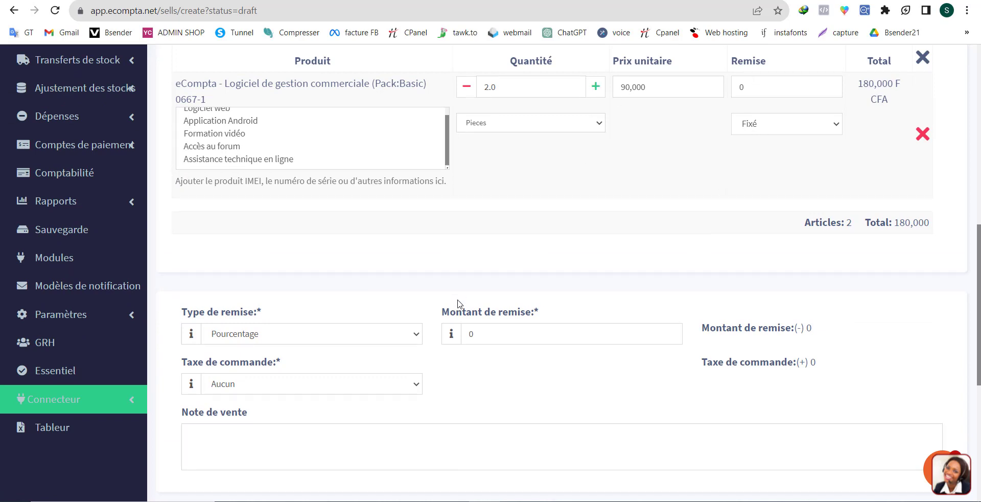
click(504, 339)
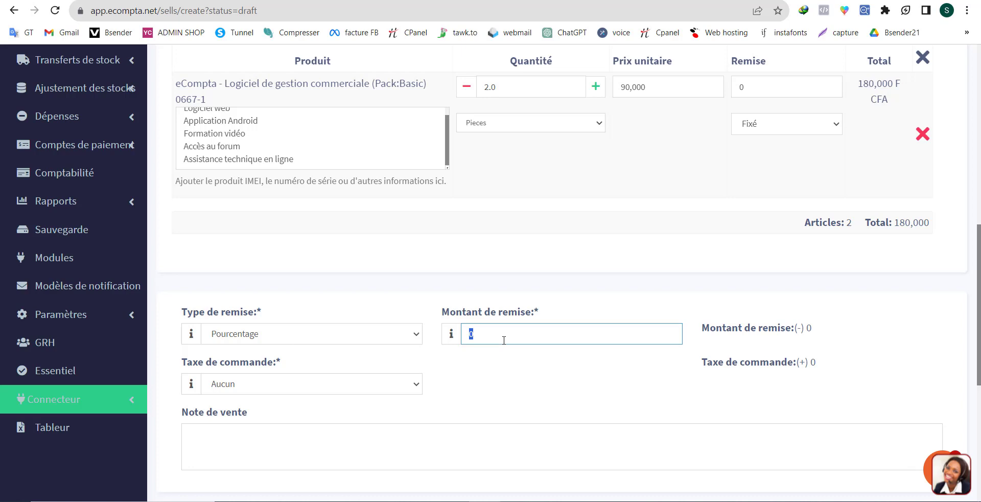
click(559, 372)
click(343, 340)
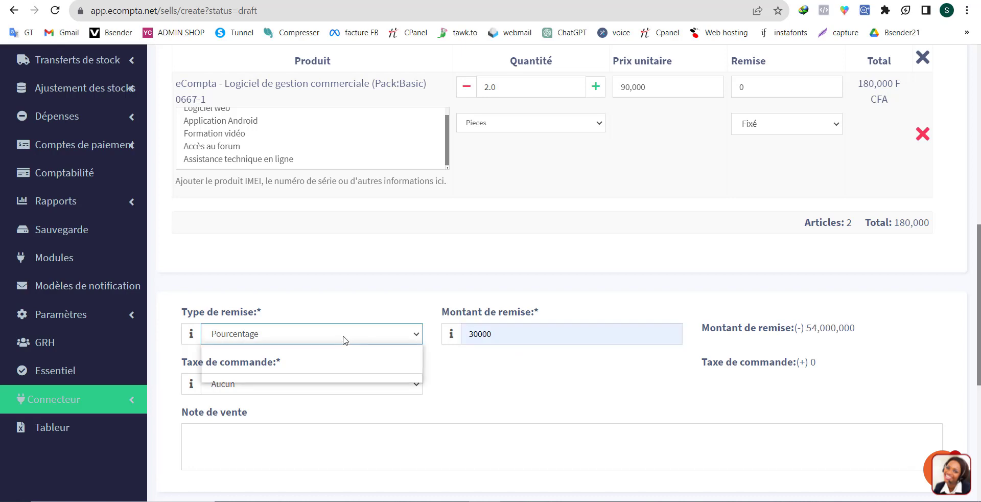
click(286, 364)
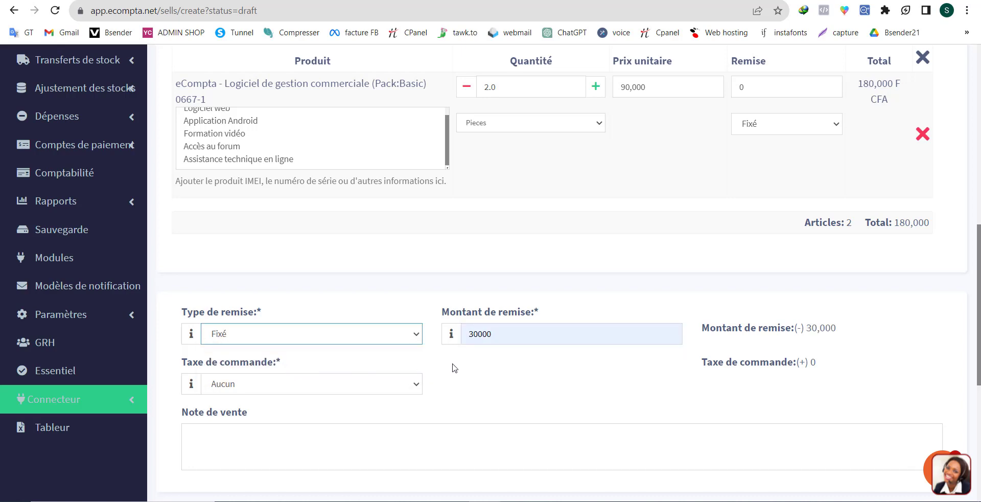
Set the invoice's order tax to TVA18%.
scroll(386, 346, down, 5)
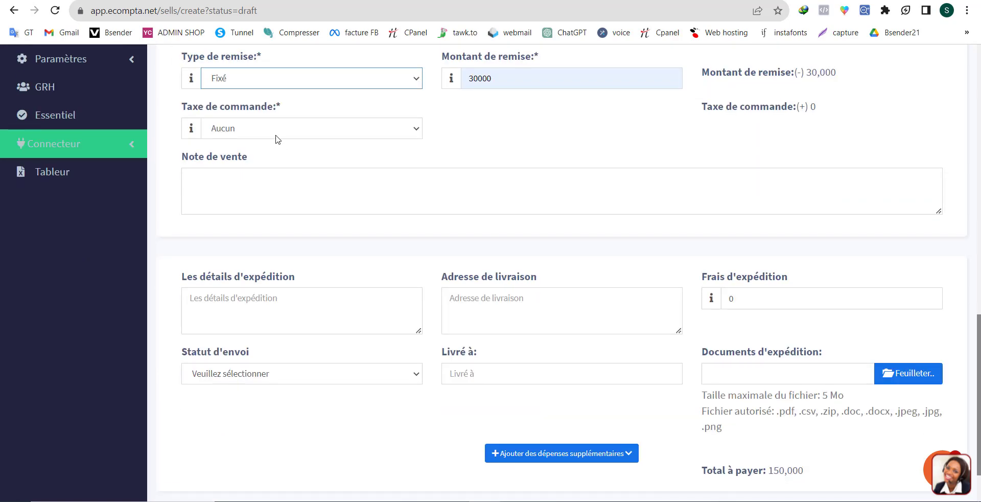
click(275, 138)
click(245, 169)
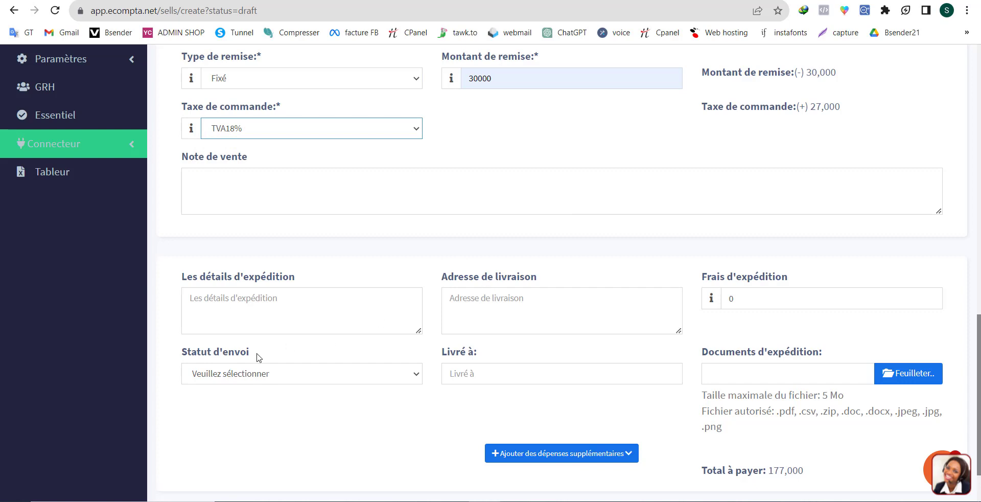
Review the shipping status options, the additional expense rows, and the shipping details, delivery address and delivered-to fields, leaving them unfilled.
click(259, 369)
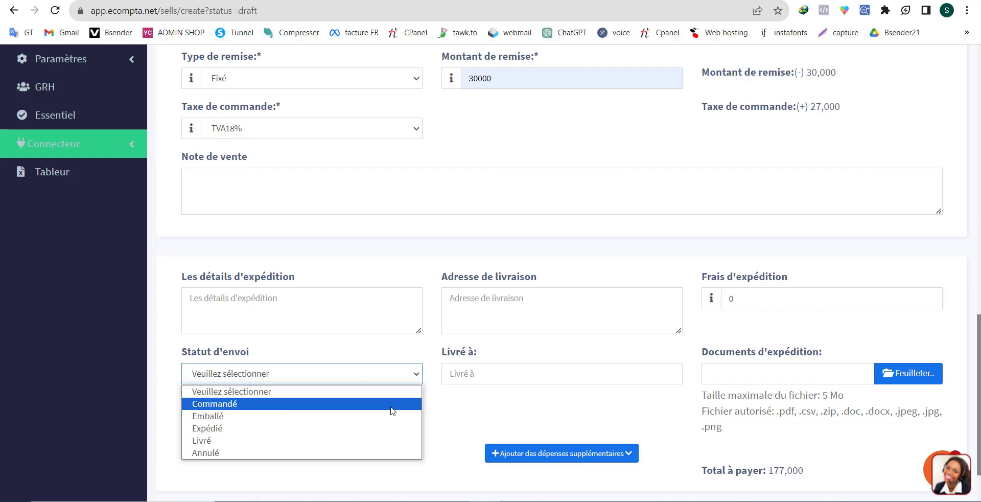
click(523, 358)
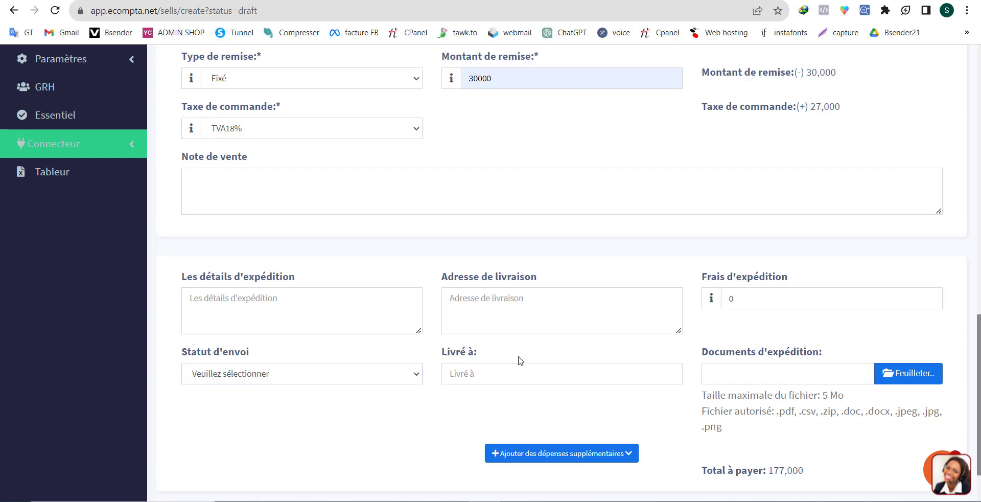
scroll(680, 364, down, 2)
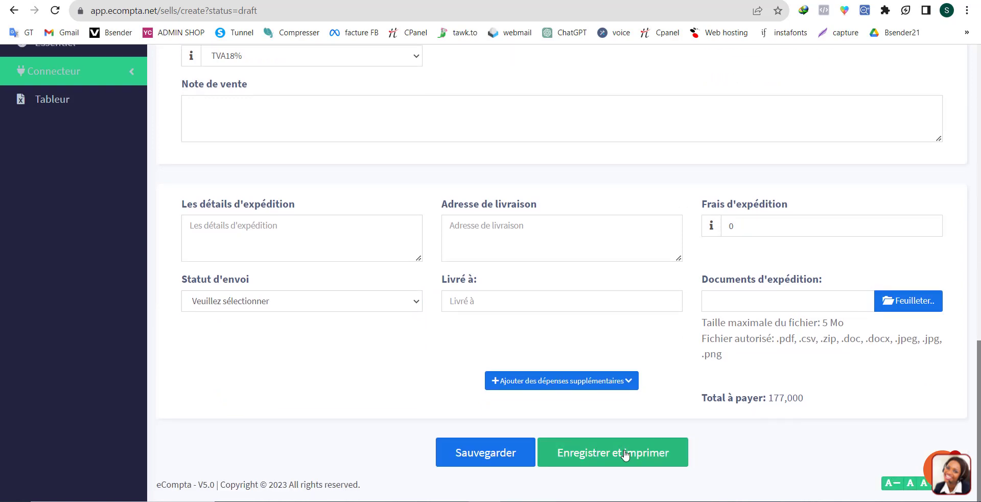
click(572, 380)
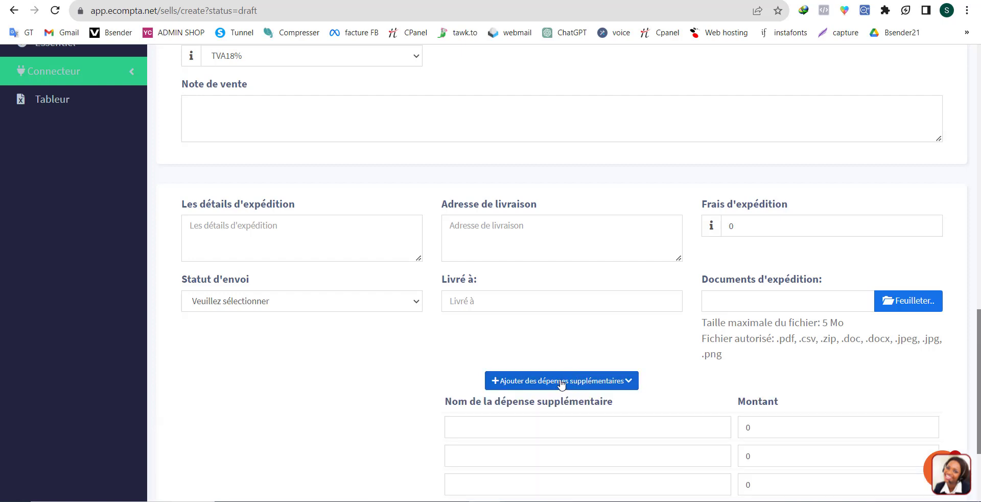
click(561, 384)
click(316, 249)
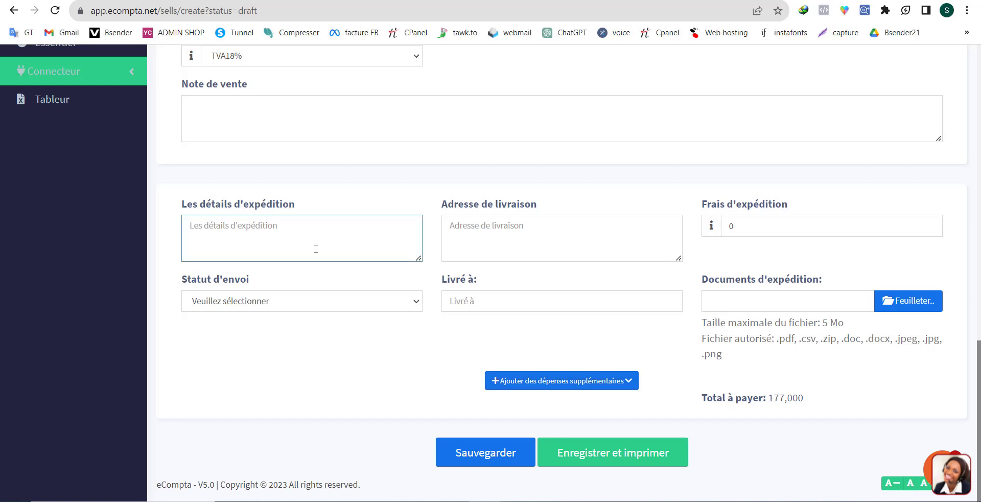
click(529, 245)
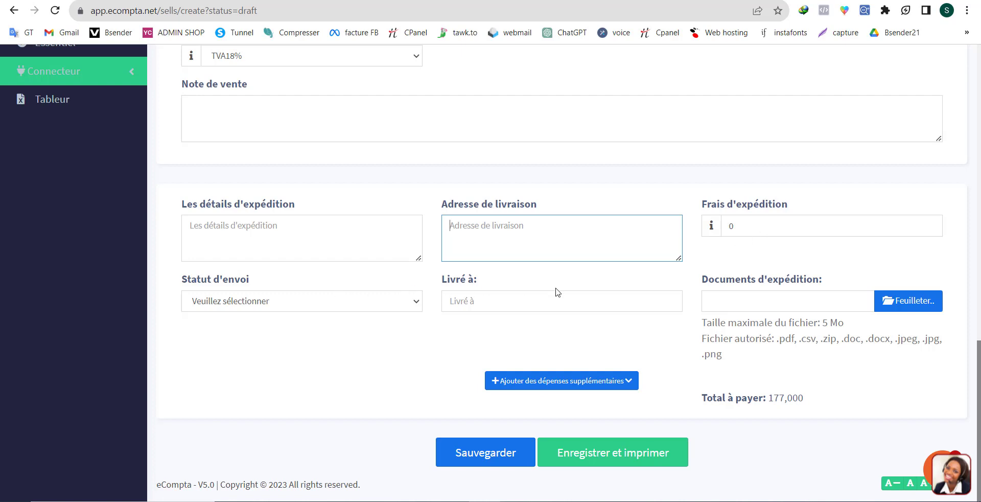
click(509, 302)
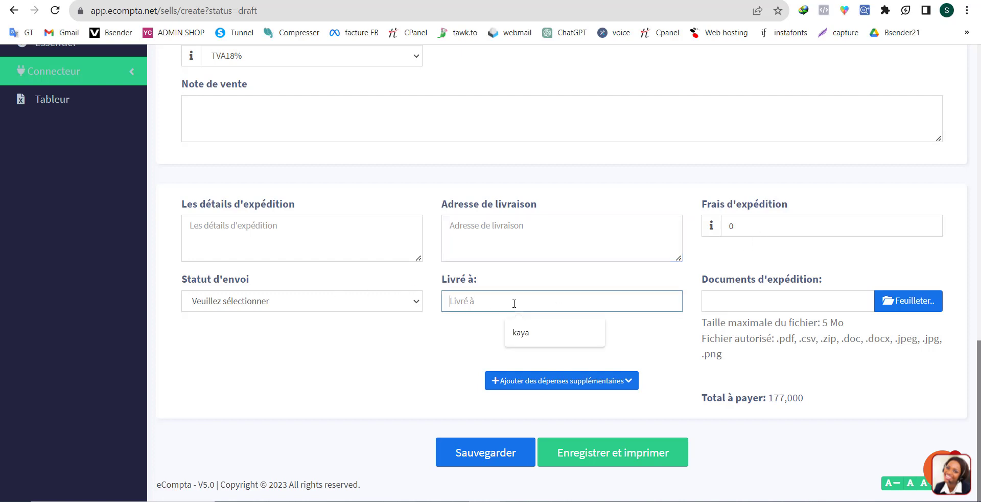
click(435, 341)
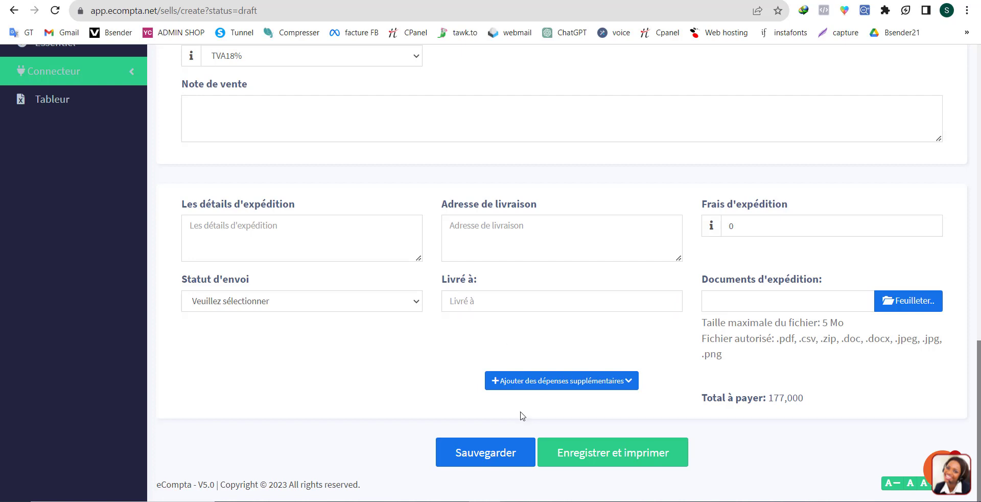
Save the invoice with printing, and cancel the print preview after checking its destination options.
click(612, 460)
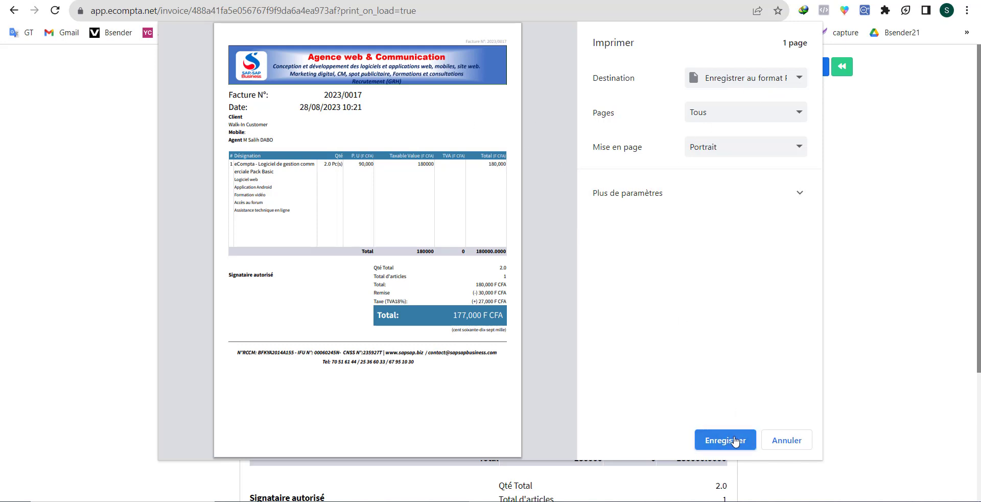
click(753, 86)
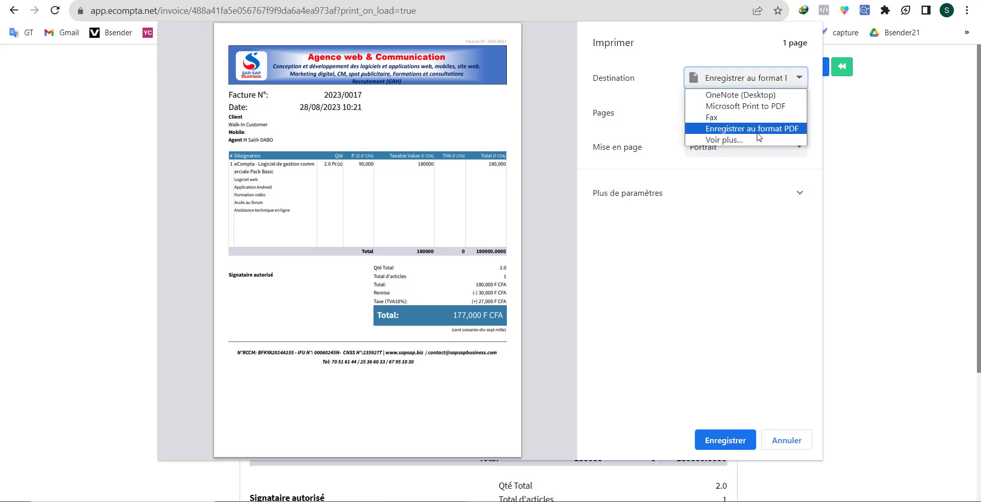
click(704, 290)
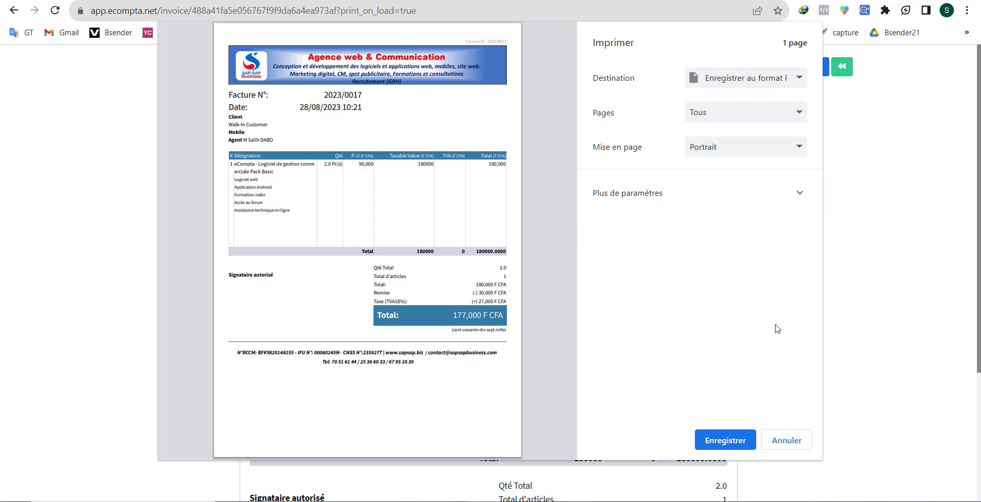
click(786, 440)
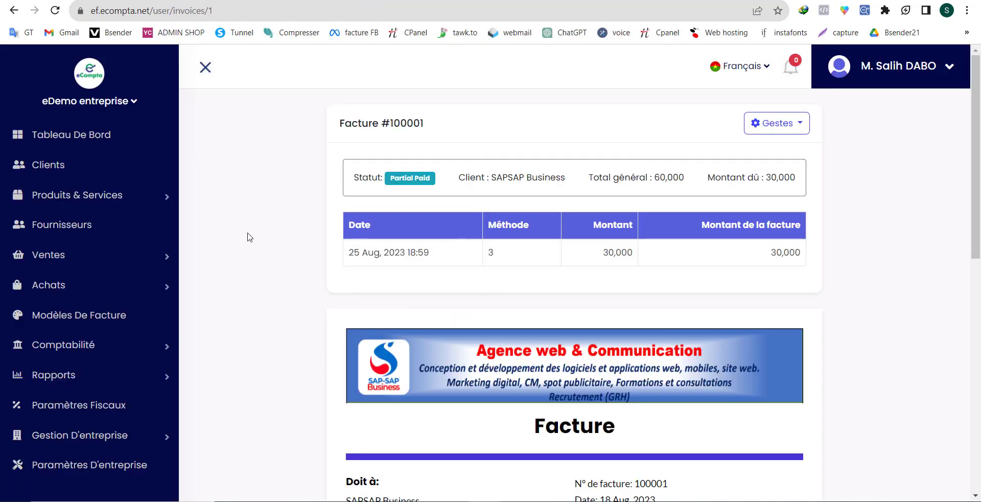
Switch to the ef.ecompta.net application and examine its dashboard's summary cards, cash flow chart and category charts.
click(75, 139)
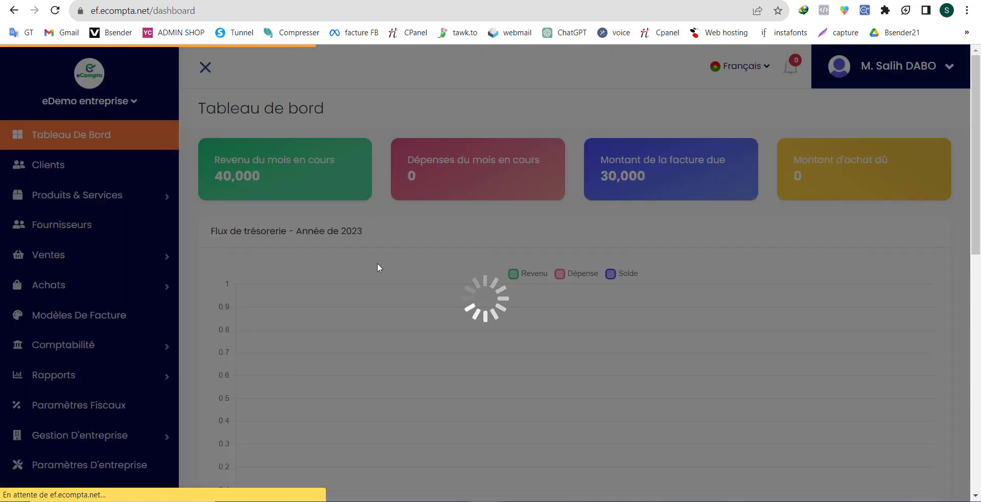
scroll(378, 267, down, 4)
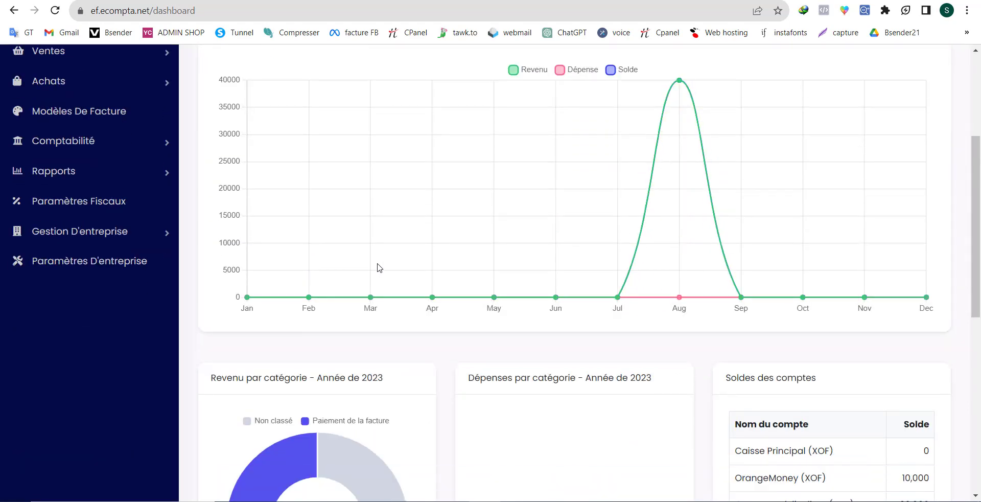
scroll(378, 267, down, 6)
scroll(378, 267, up, 5)
scroll(378, 267, up, 5)
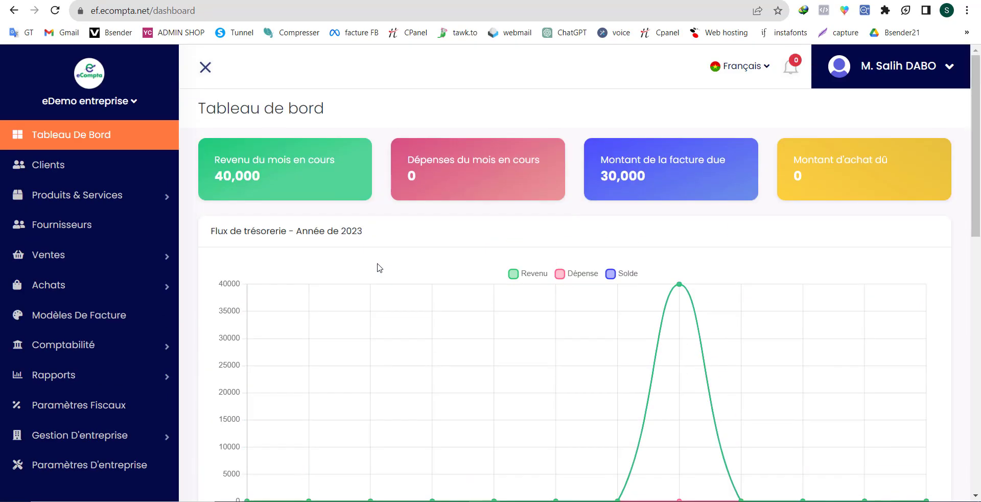
Expand the Ventes section to view its Factures, Devis and Factures Récurrentes entries, and look over the 2023 cash flow chart.
click(46, 257)
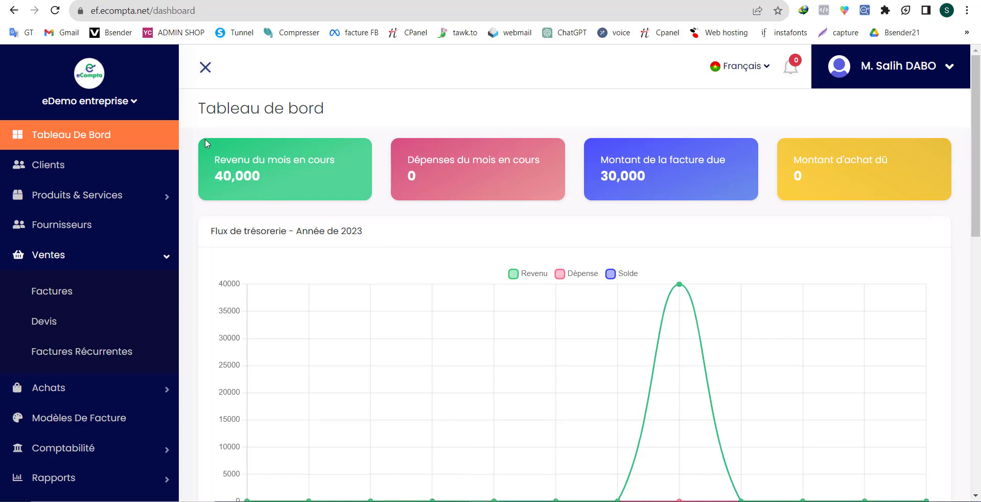
scroll(576, 388, down, 3)
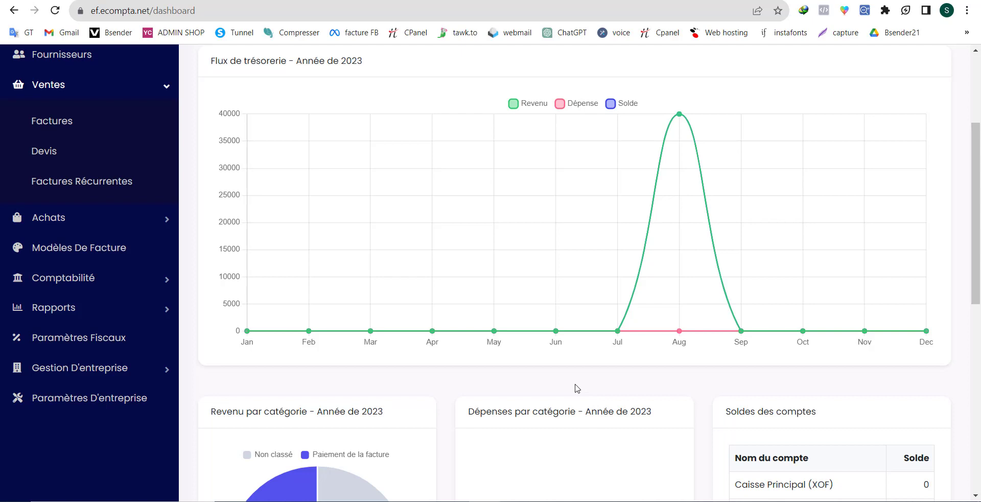
scroll(571, 393, up, 3)
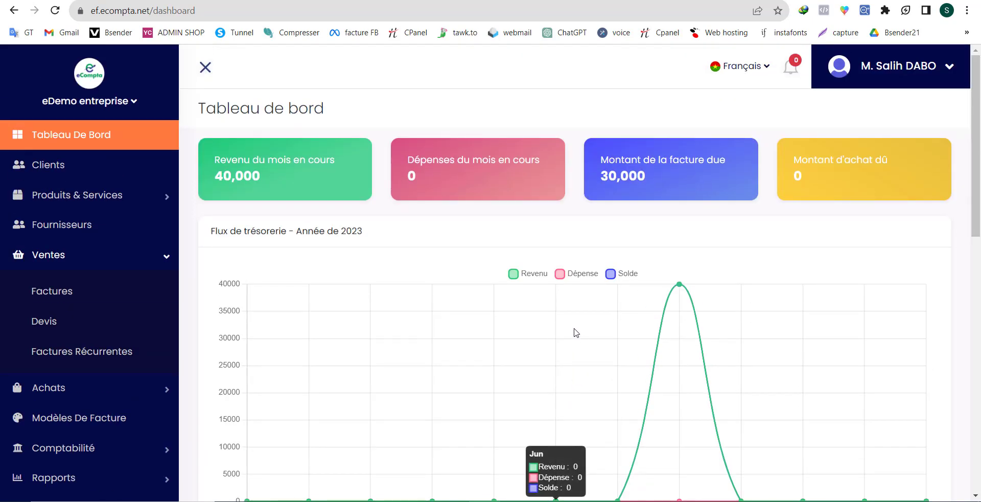
scroll(438, 241, down, 3)
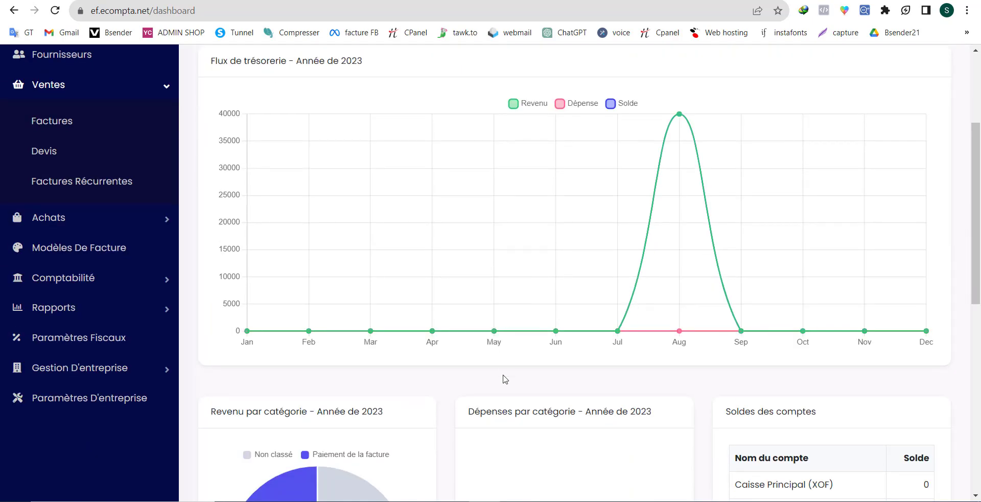
scroll(607, 388, up, 3)
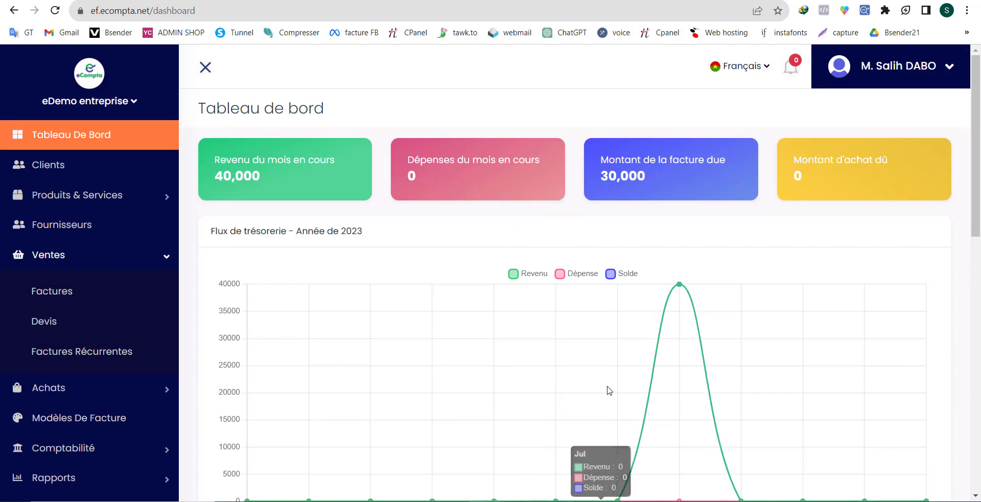